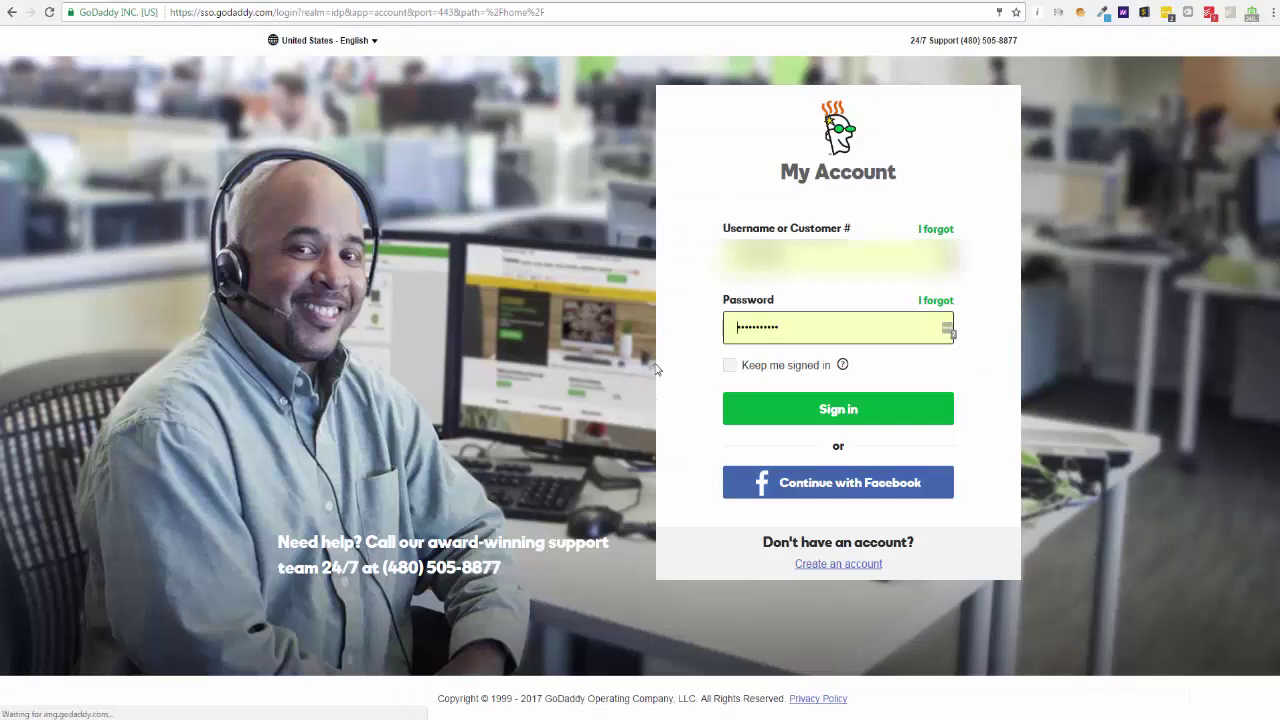
- Sign in to GoDaddy and enter 'earnaffiliateincome' in the domain search box
click(849, 411)
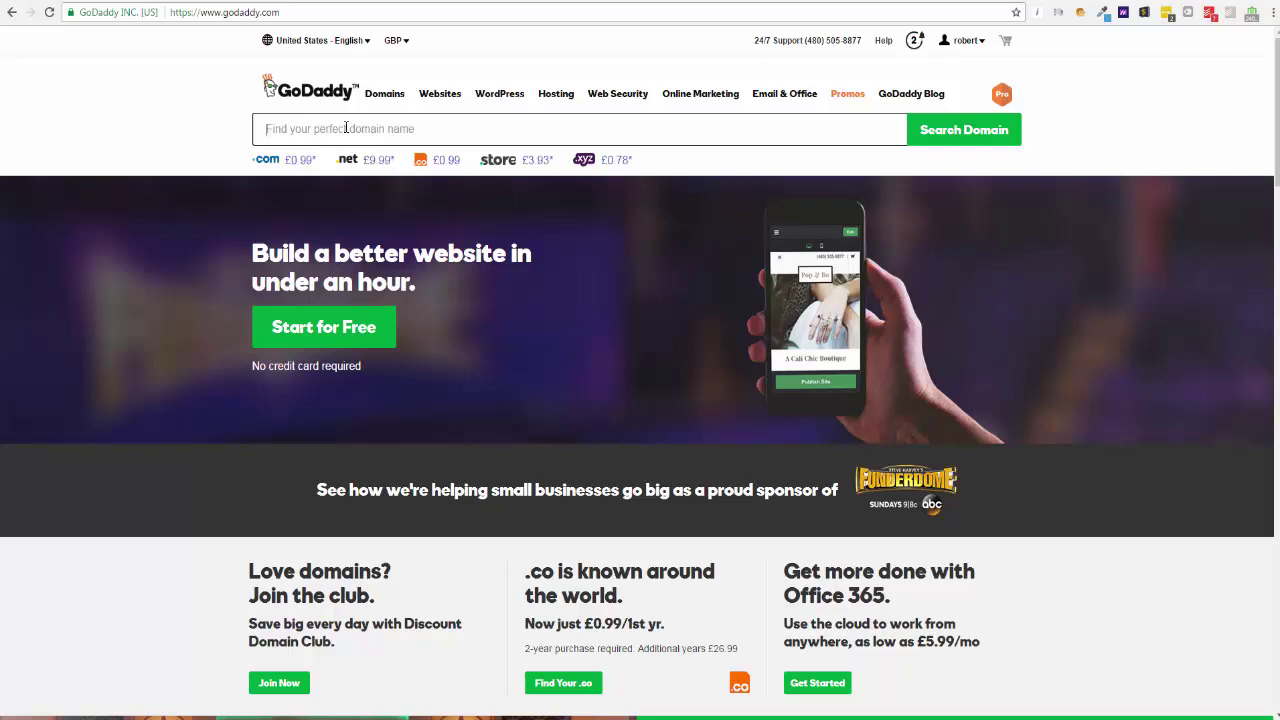
text(earnaffiliateincome)
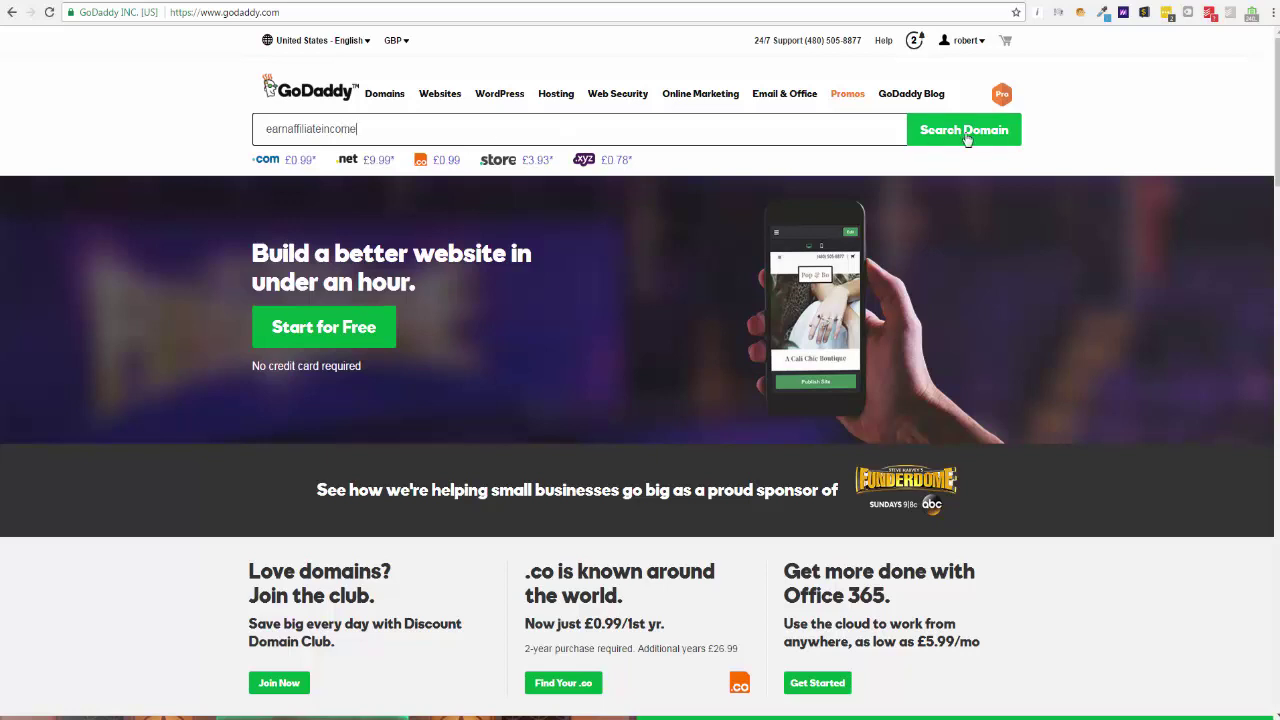
- Search for earnaffiliateincome and highlight the earnaffiliateincome.uk result
click(965, 135)
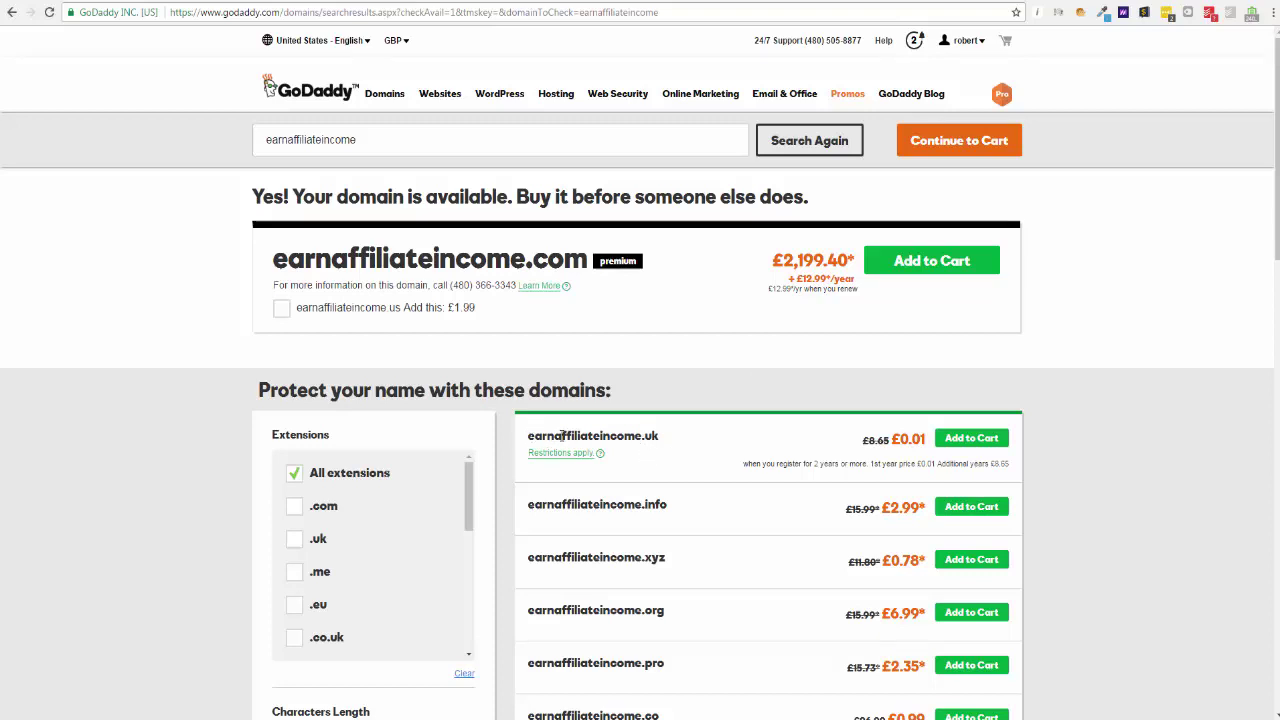
drag(528, 436, 662, 440)
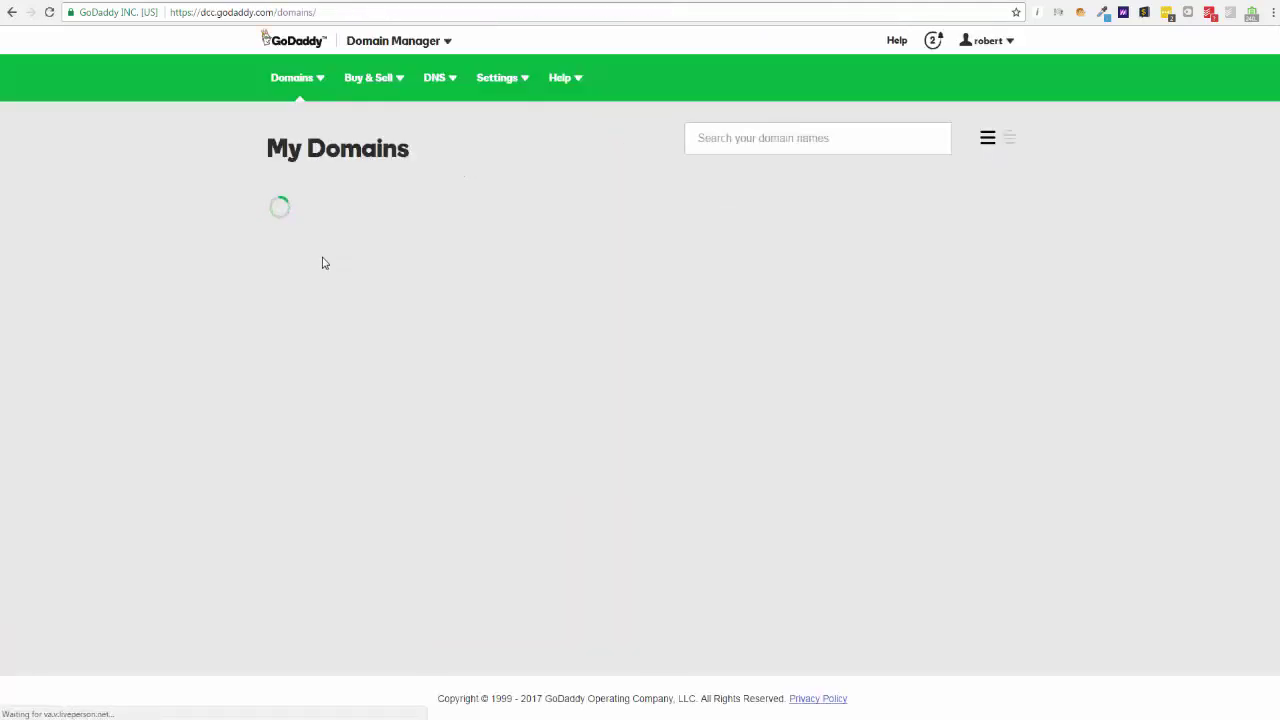
- Scroll through the first and second pages of owned domains to find funnelsqualified.com
scroll(325, 263, down, 5)
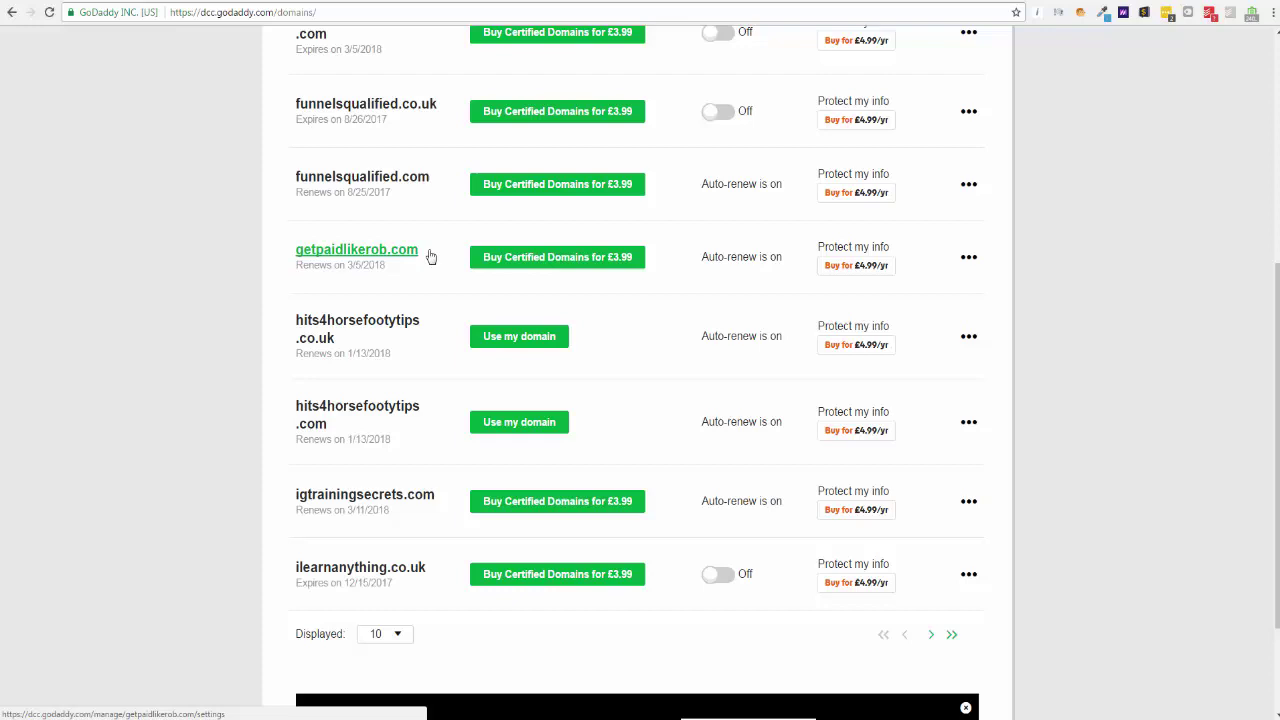
scroll(430, 257, down, 1)
scroll(430, 257, down, 2)
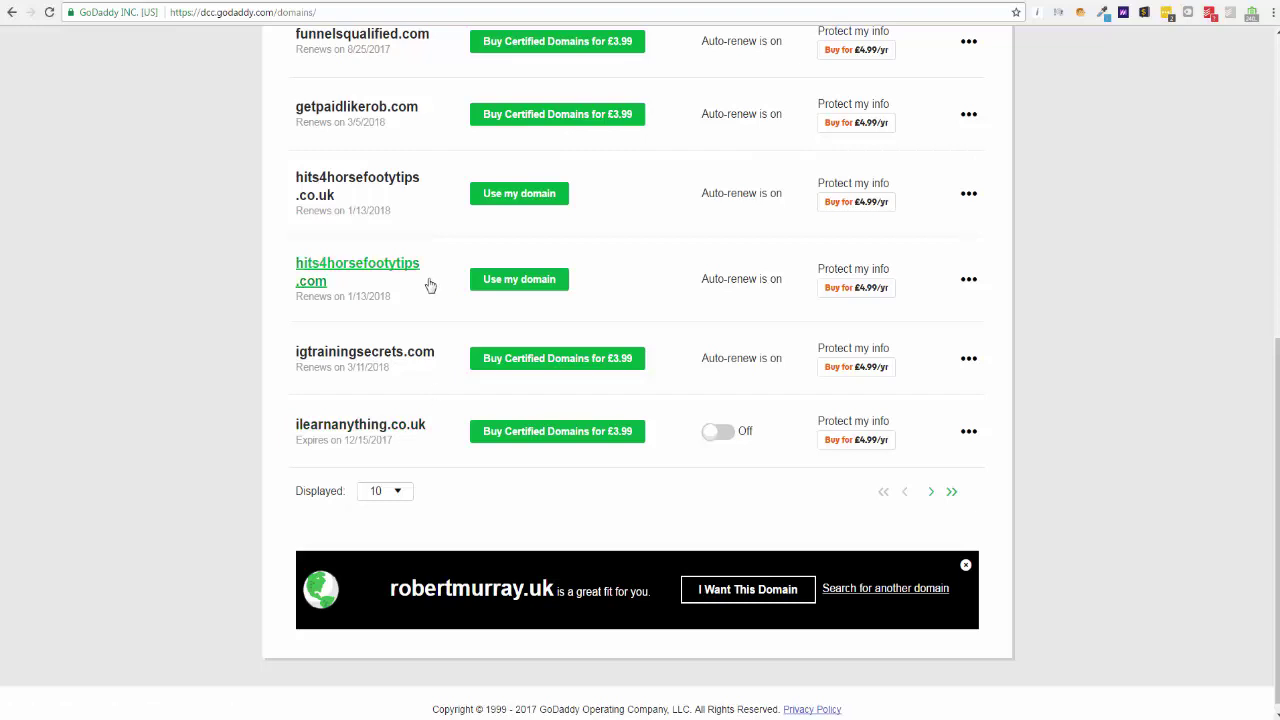
scroll(391, 289, up, 3)
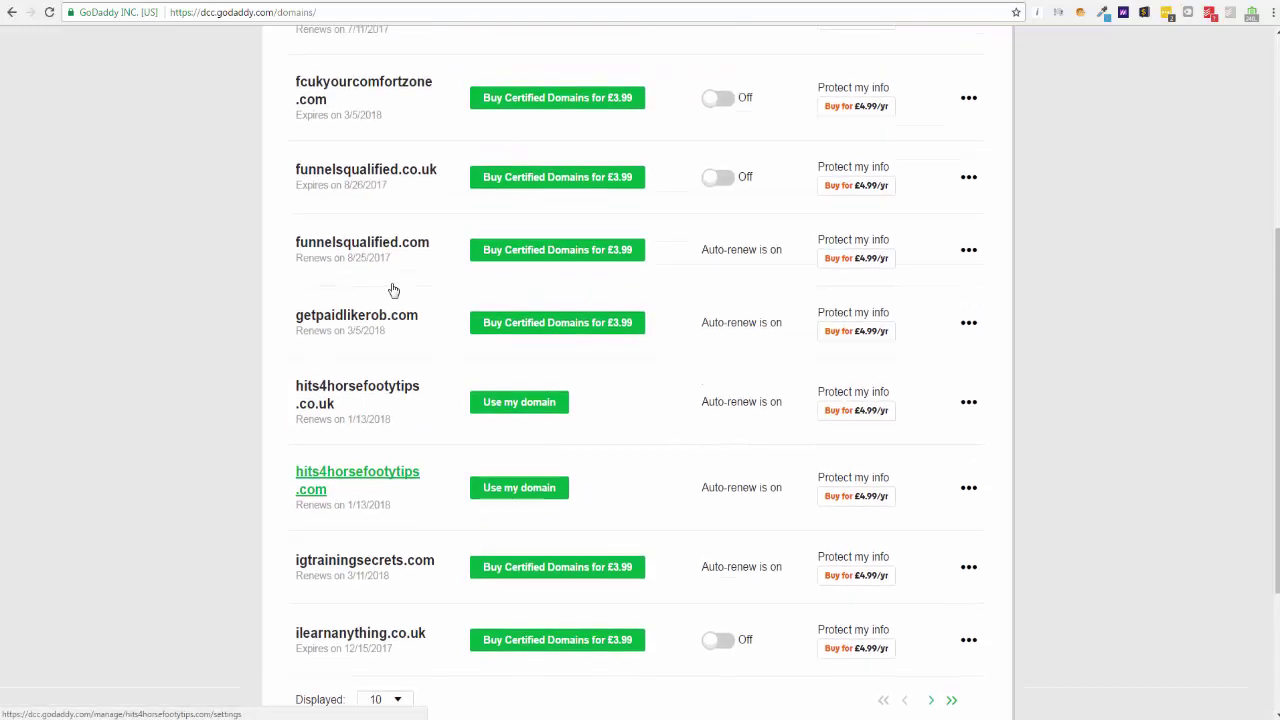
scroll(391, 289, down, 3)
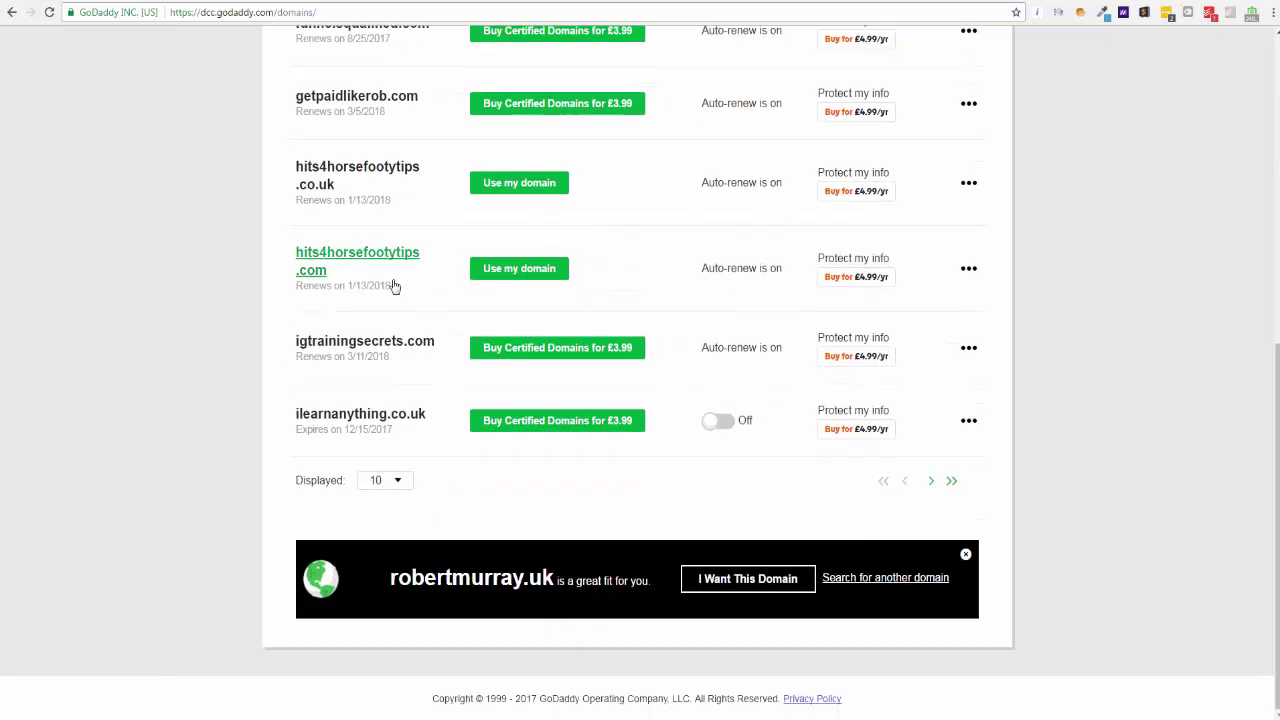
click(931, 481)
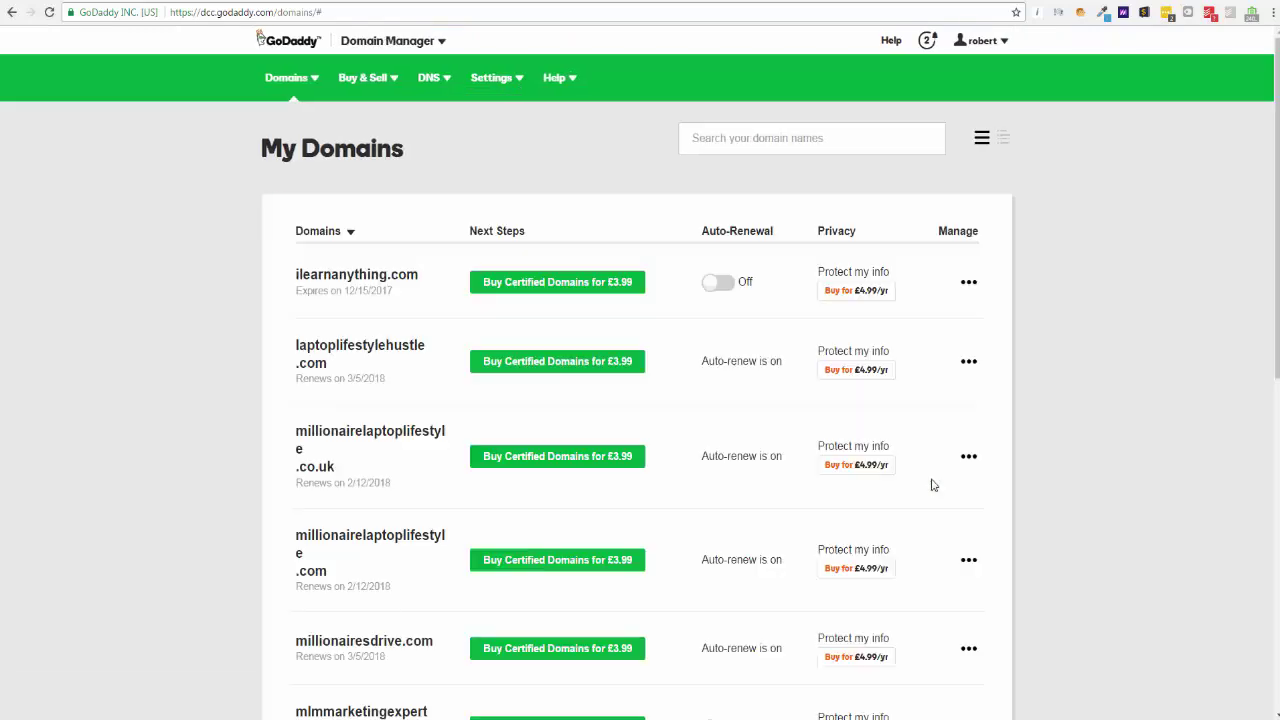
scroll(457, 357, down, 1)
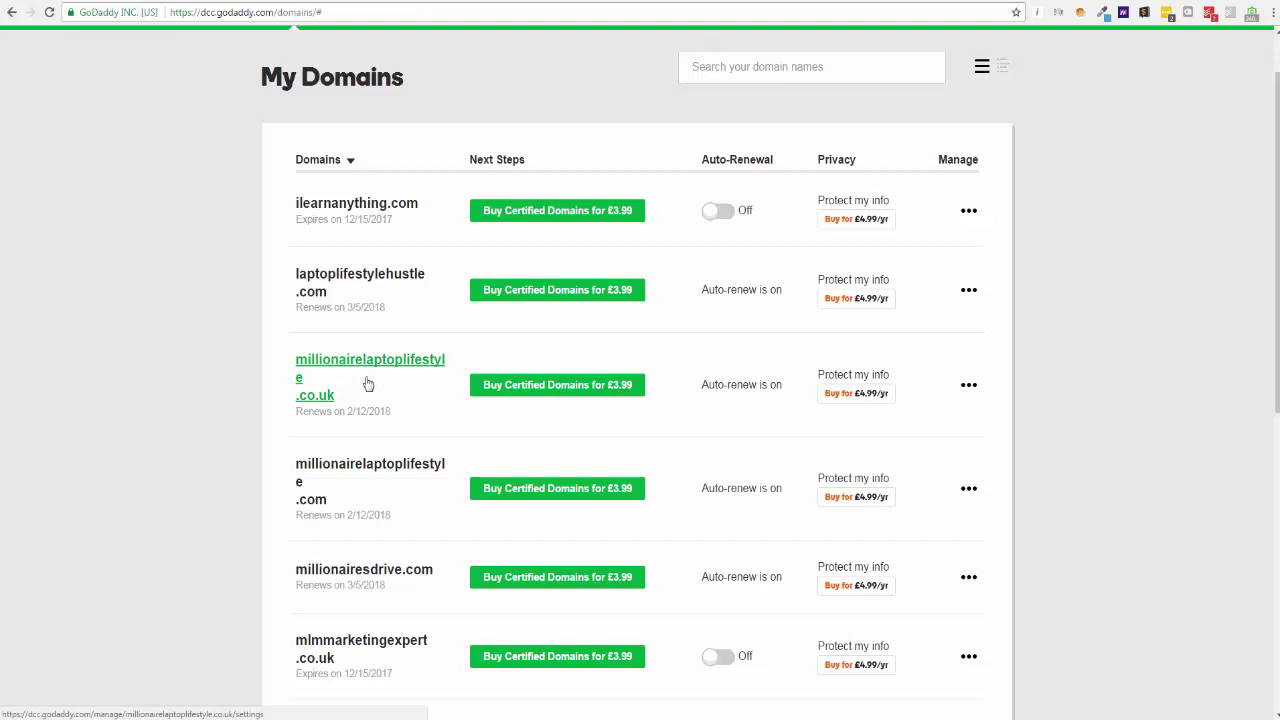
scroll(402, 380, down, 1)
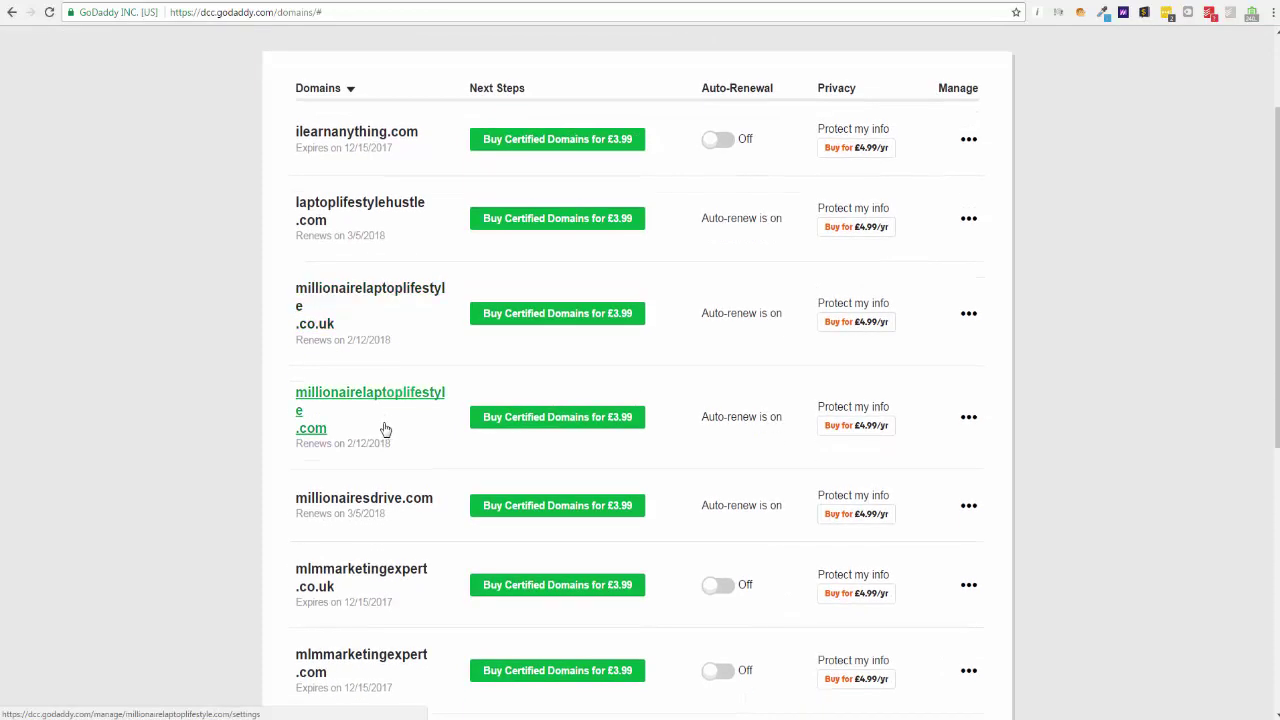
scroll(417, 412, down, 2)
scroll(400, 357, down, 4)
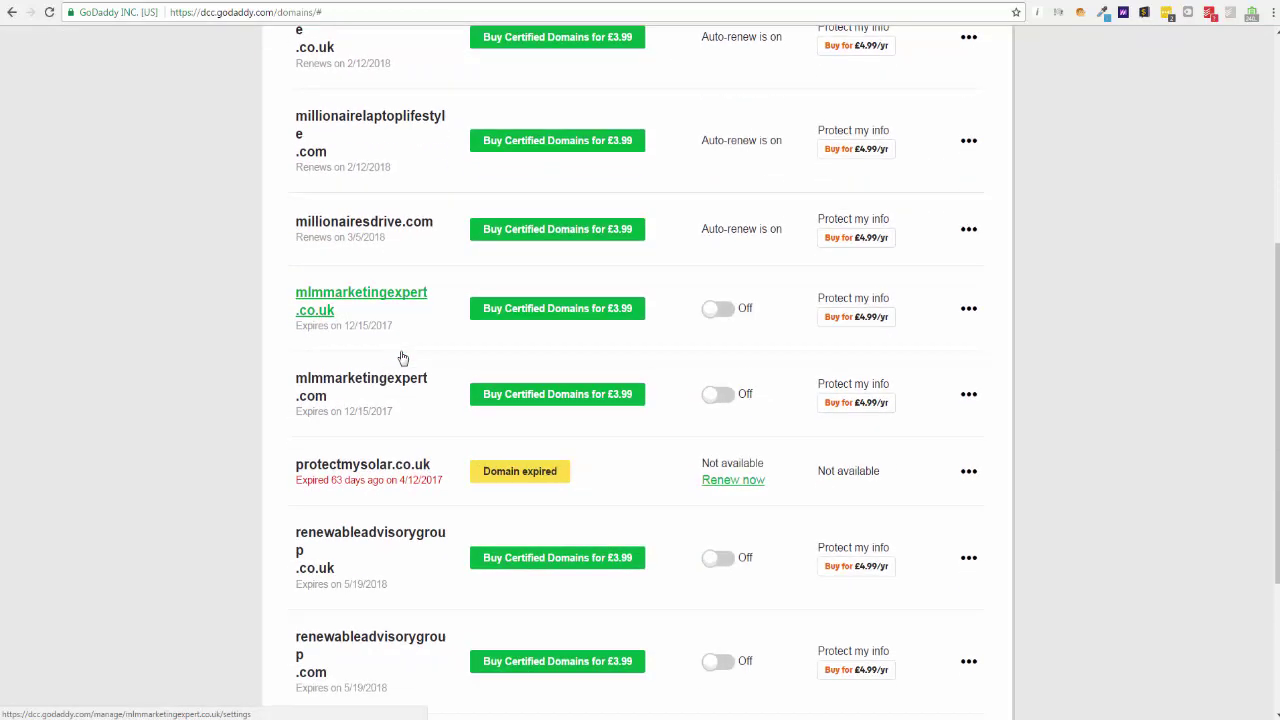
scroll(383, 354, down, 1)
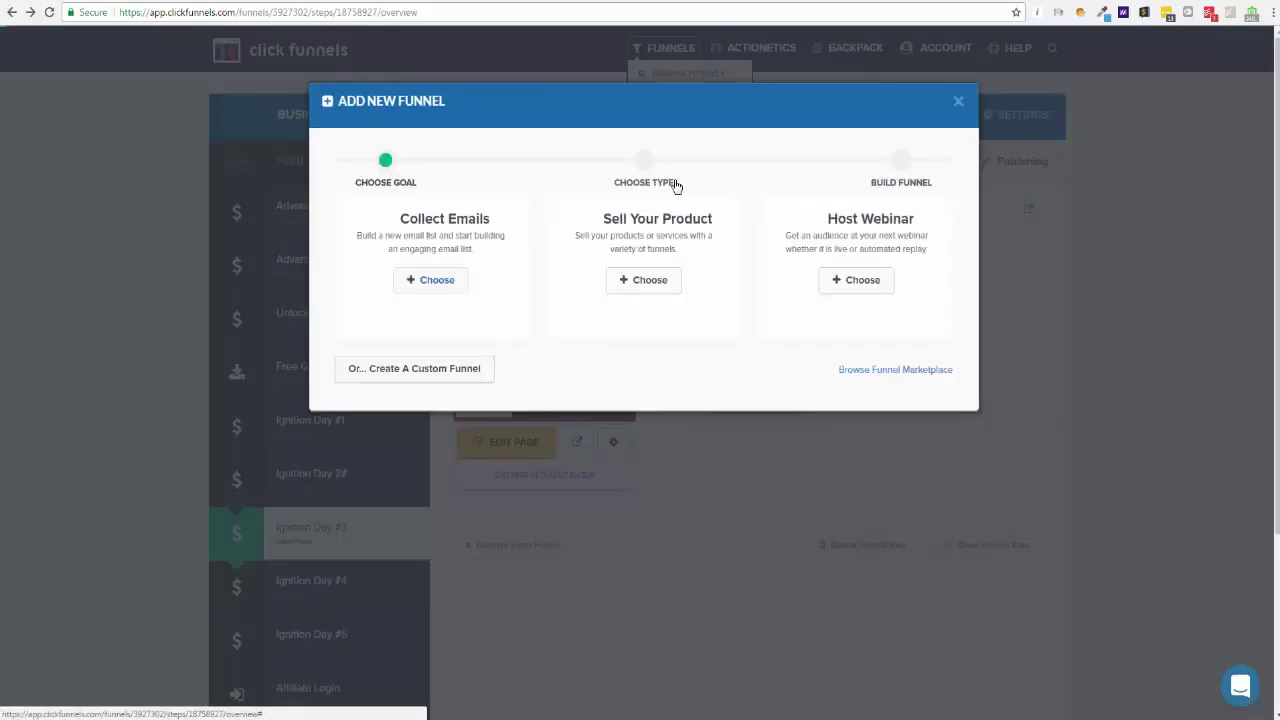
- Create a Collect Emails funnel named TEST123 using the 2 Step Video Optin template
click(433, 314)
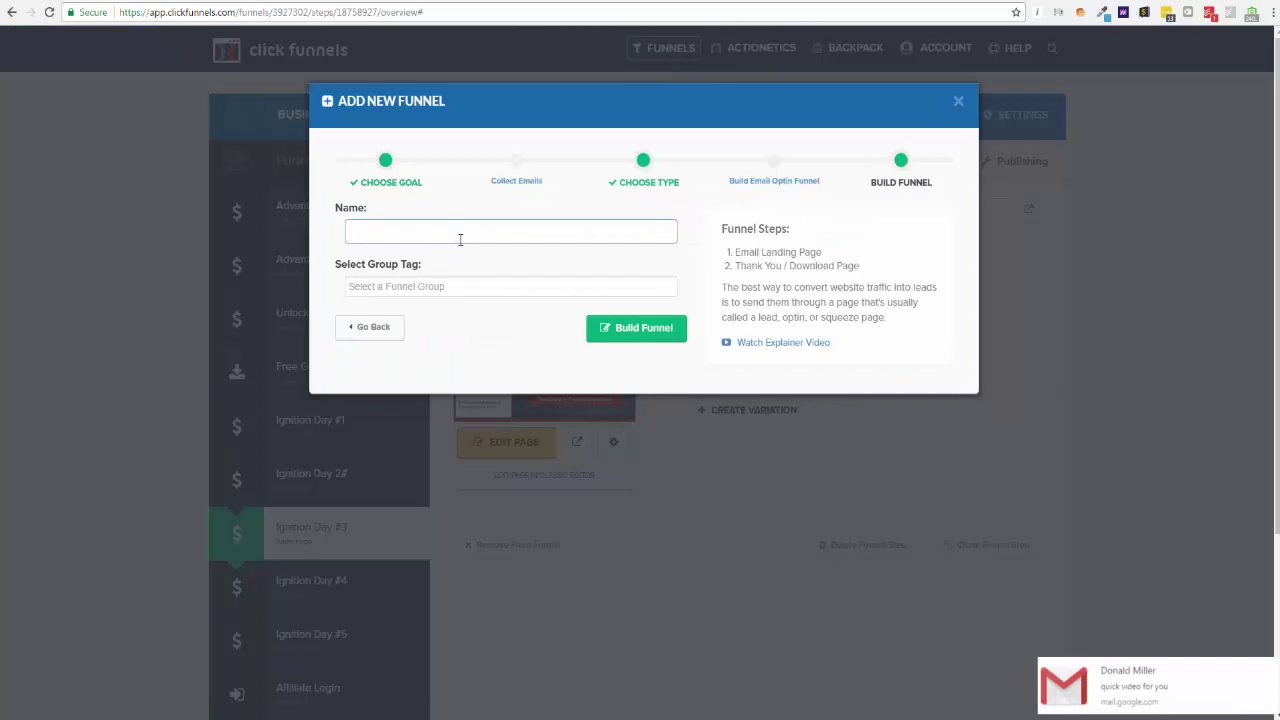
click(460, 238)
text(test1)
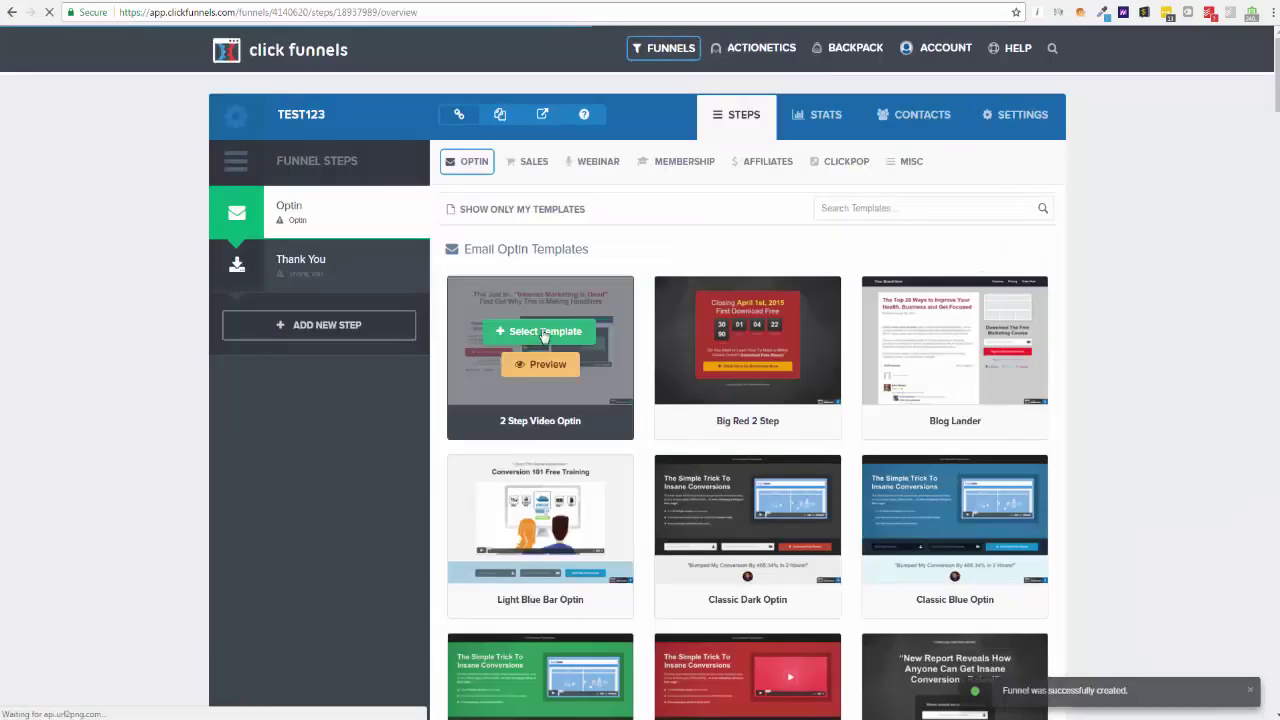
click(543, 333)
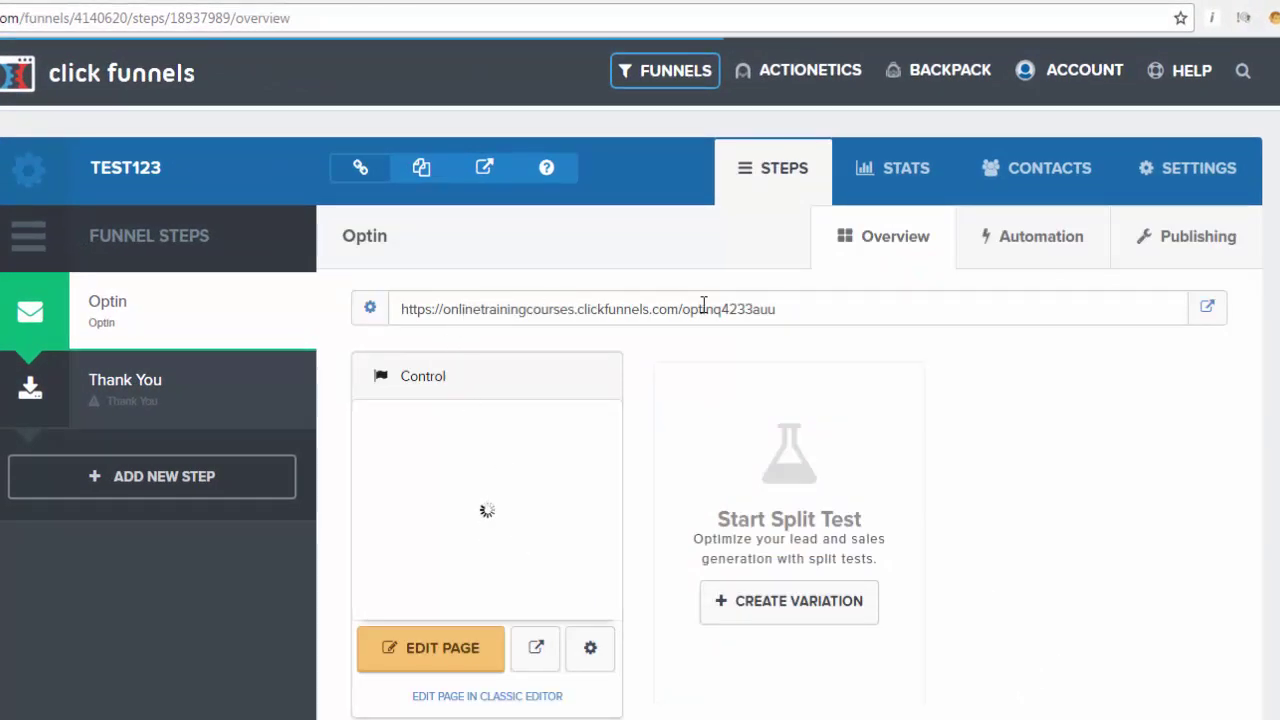
- Highlight parts of the Optin URL, including the onlinetrainingcourses subdomain, then view the Thank You step
drag(780, 314, 403, 323)
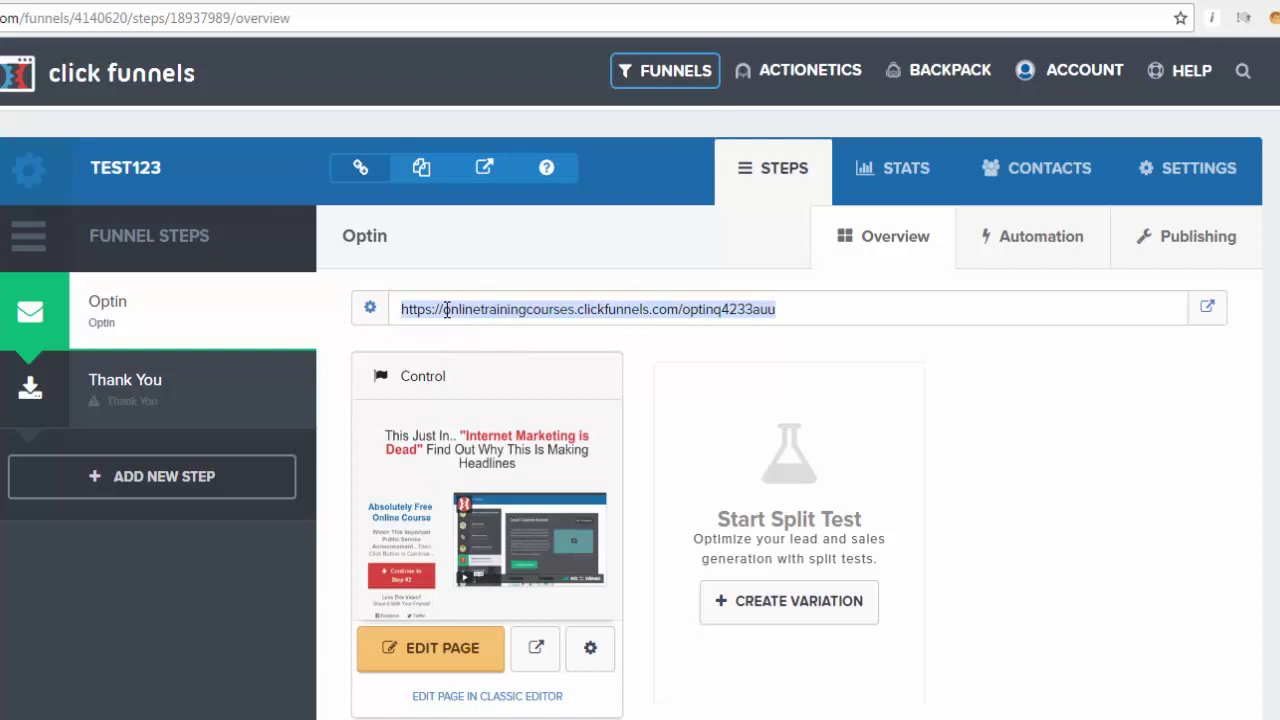
click(446, 311)
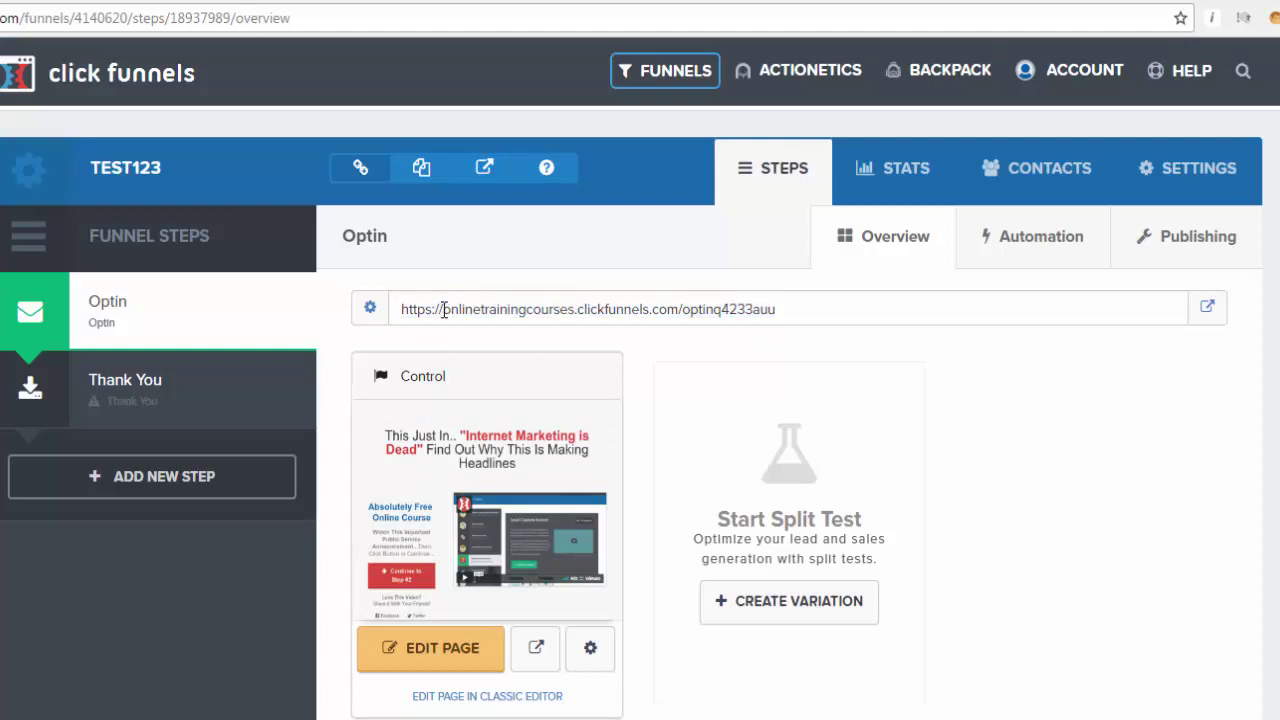
drag(443, 310, 575, 315)
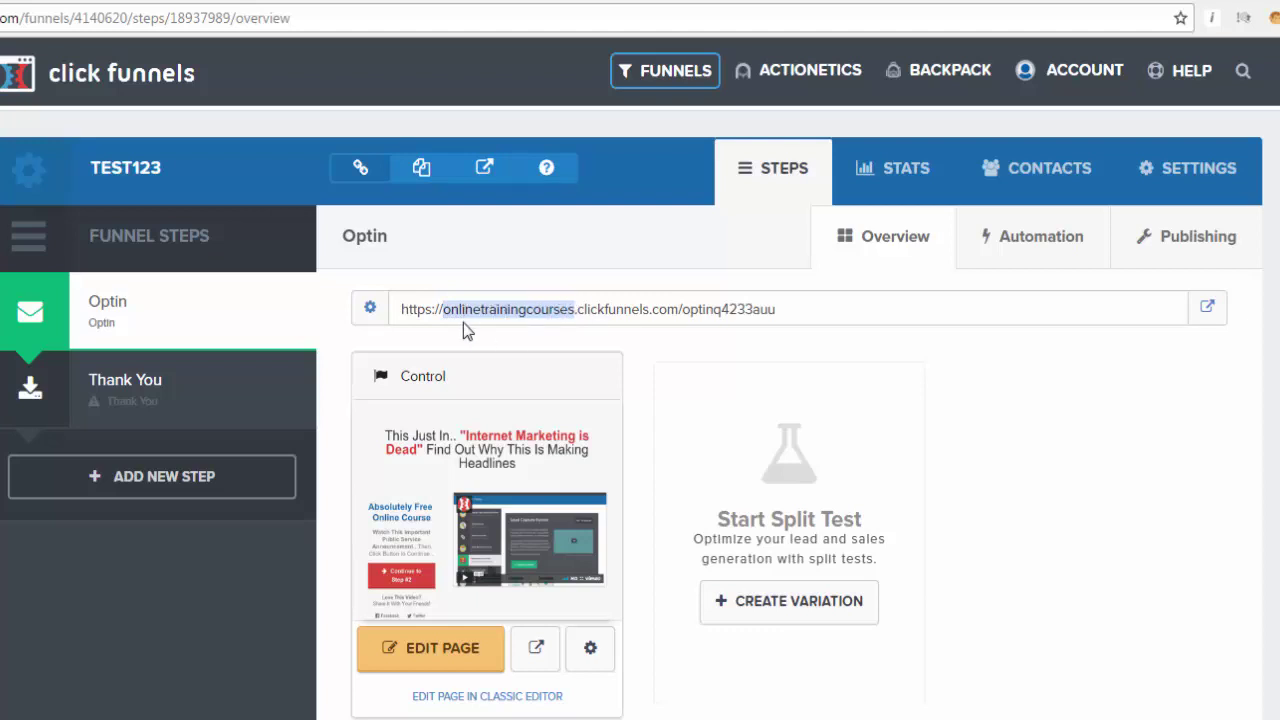
drag(400, 309, 576, 311)
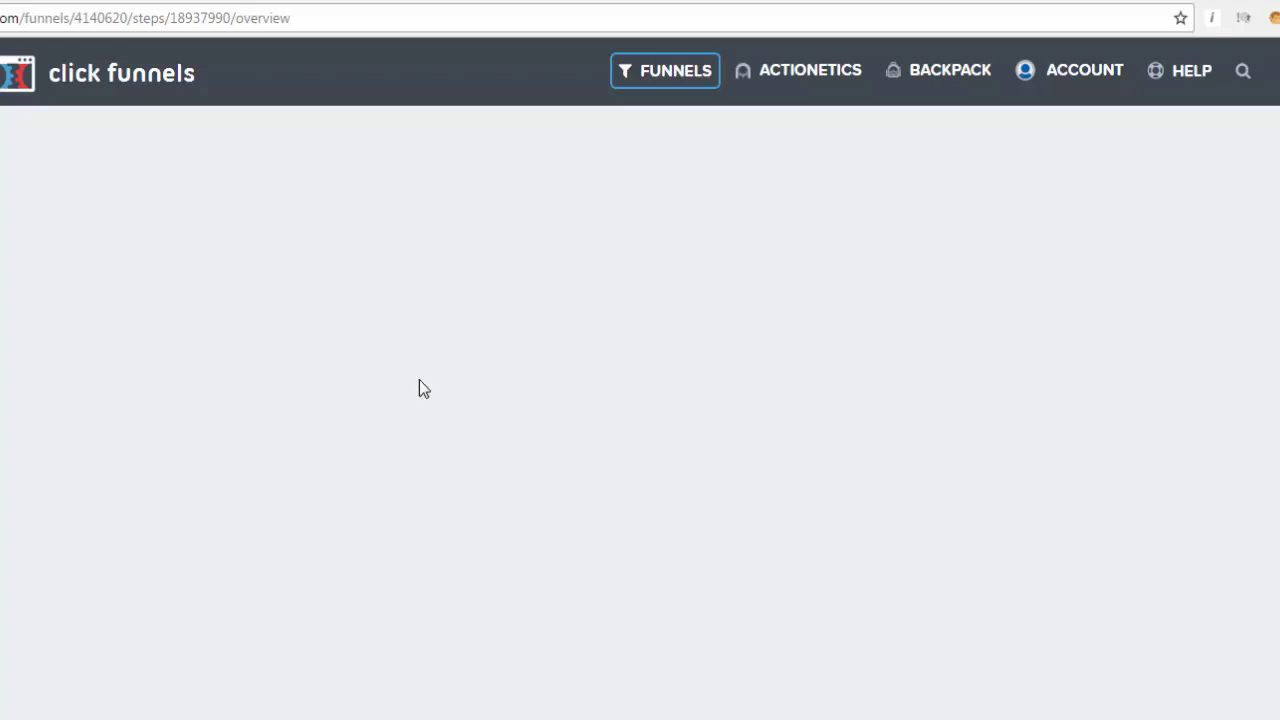
click(240, 425)
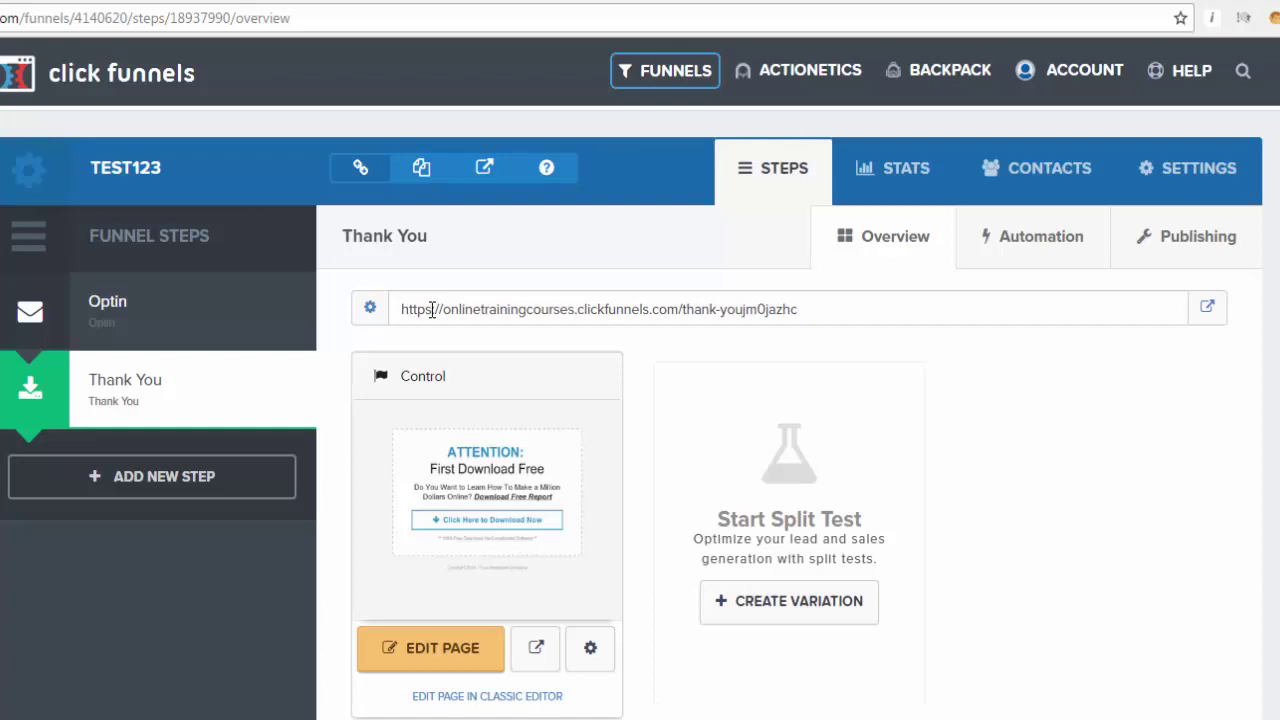
- Go to Custom Domains from the ACCOUNT menu
click(1080, 84)
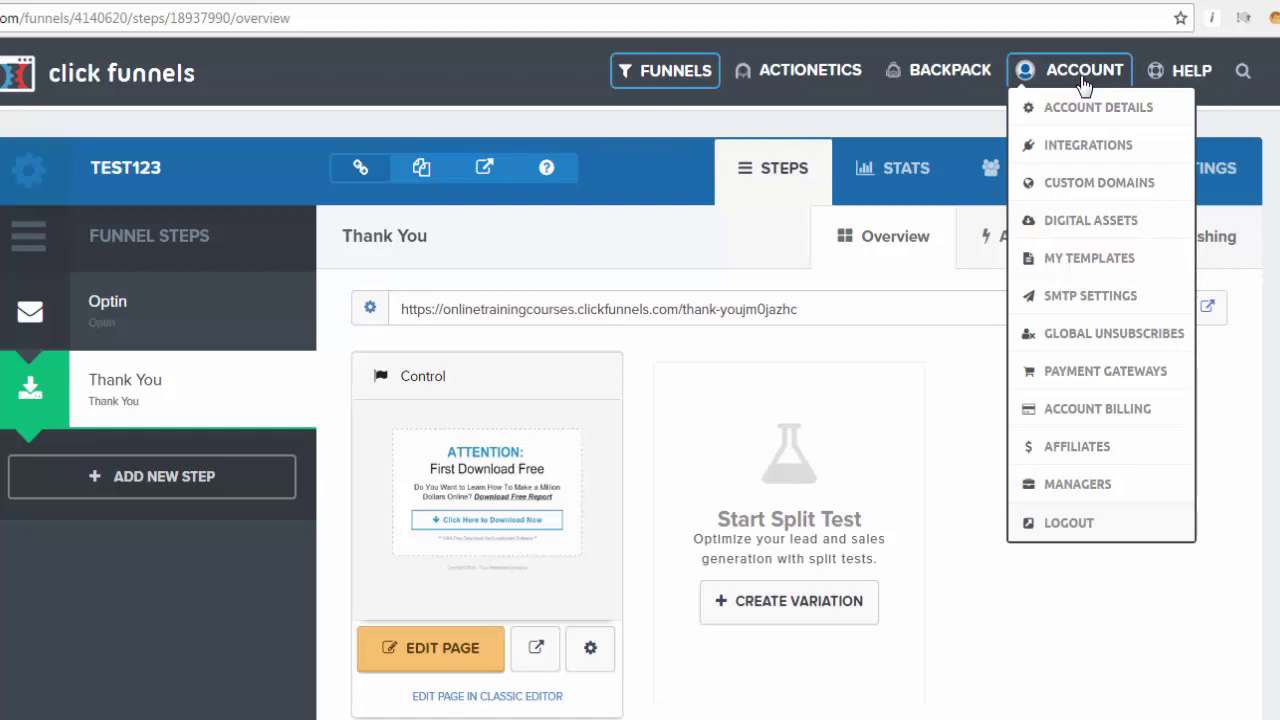
click(1095, 183)
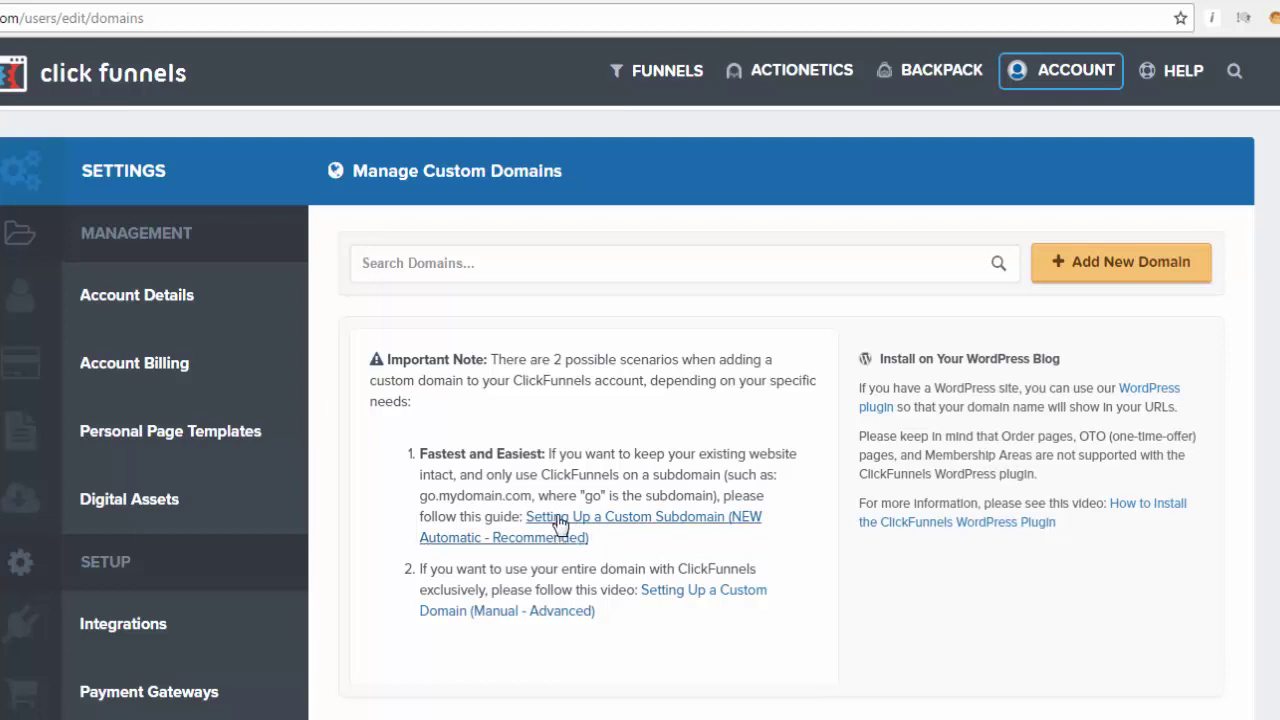
- Open the custom subdomain setup guide, then switch back to the Assignment #3 page
click(560, 516)
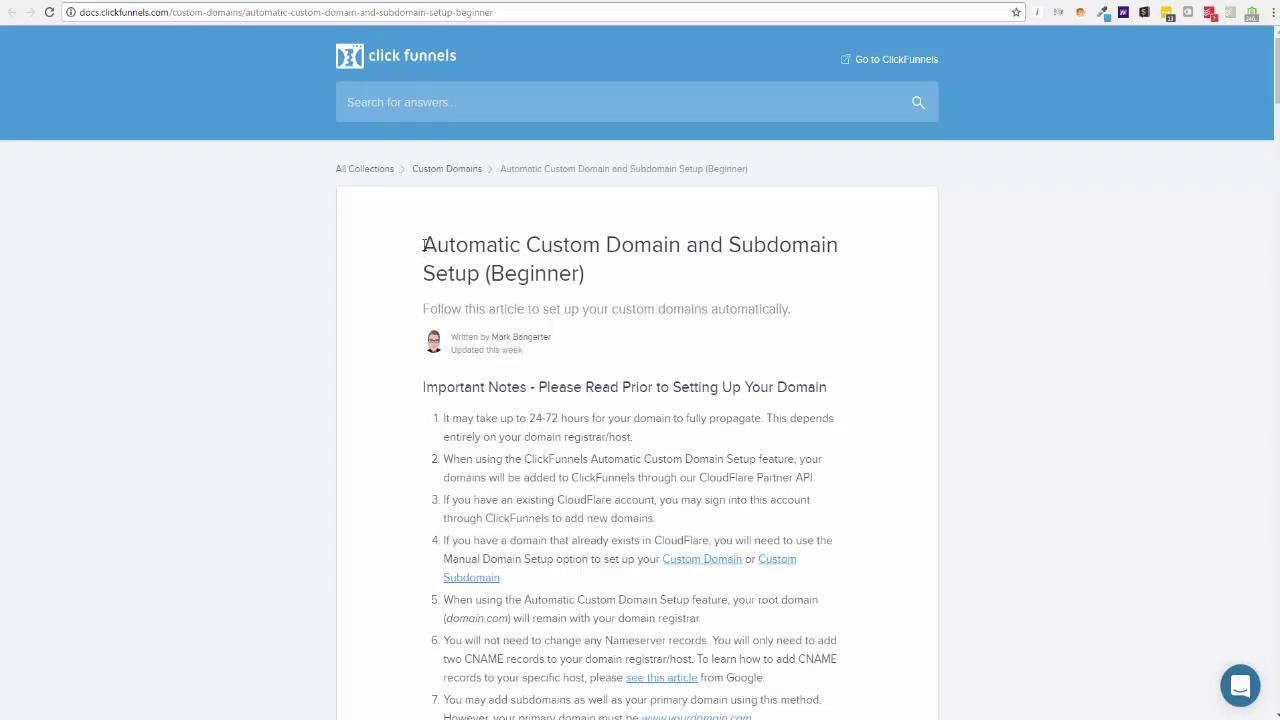
click(340, 3)
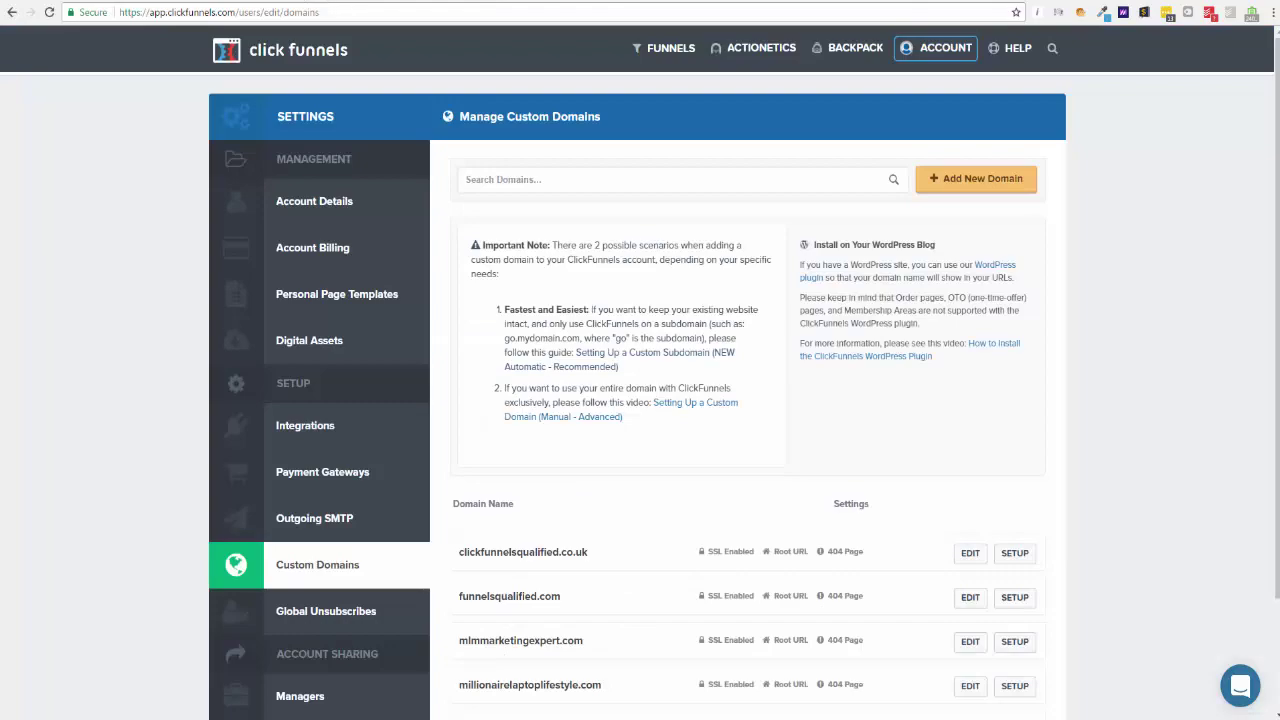
key(ctrl+Tab)
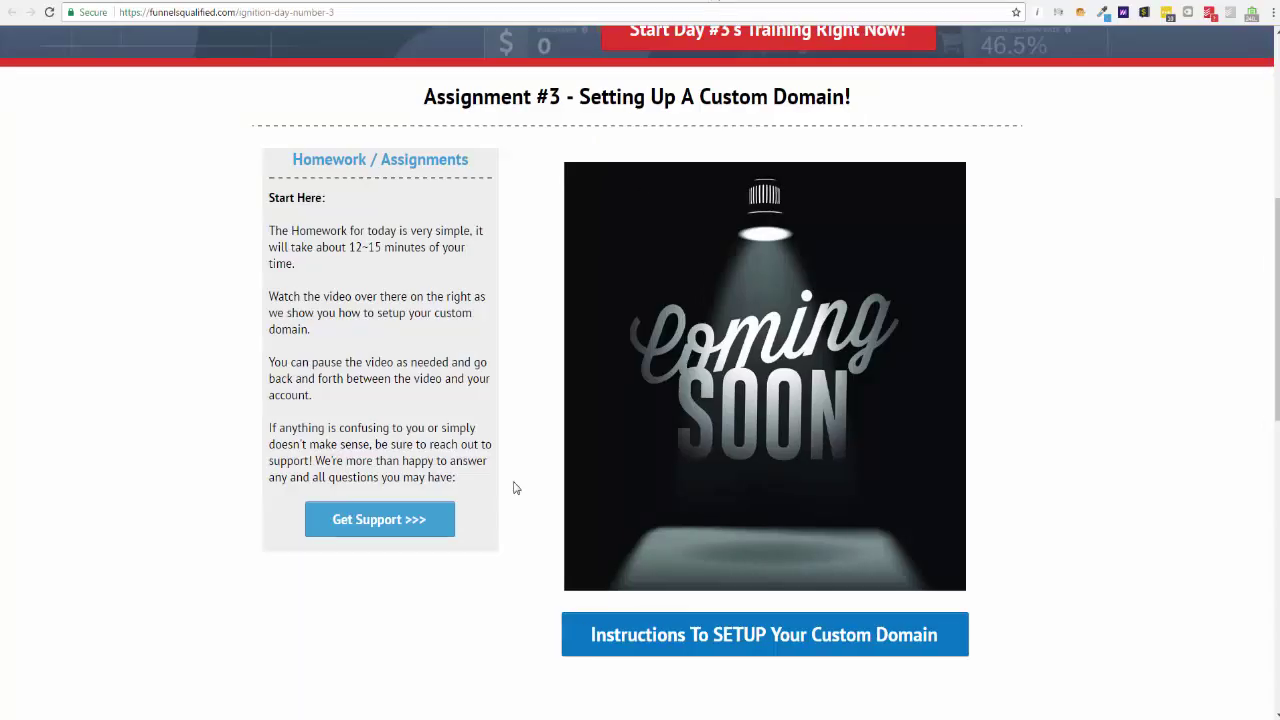
- Scroll down the Assignment #3 training page to the custom domain setup instructions
scroll(526, 437, down, 1)
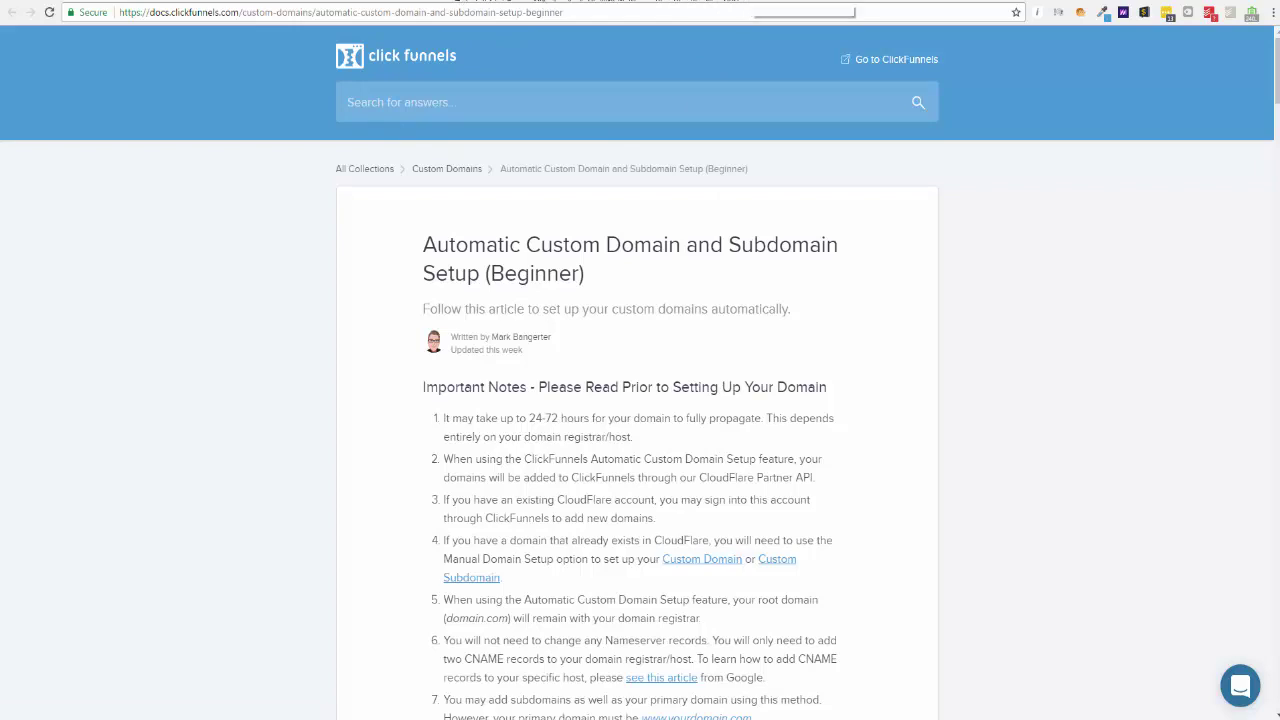
scroll(409, 298, down, 2)
scroll(409, 300, down, 3)
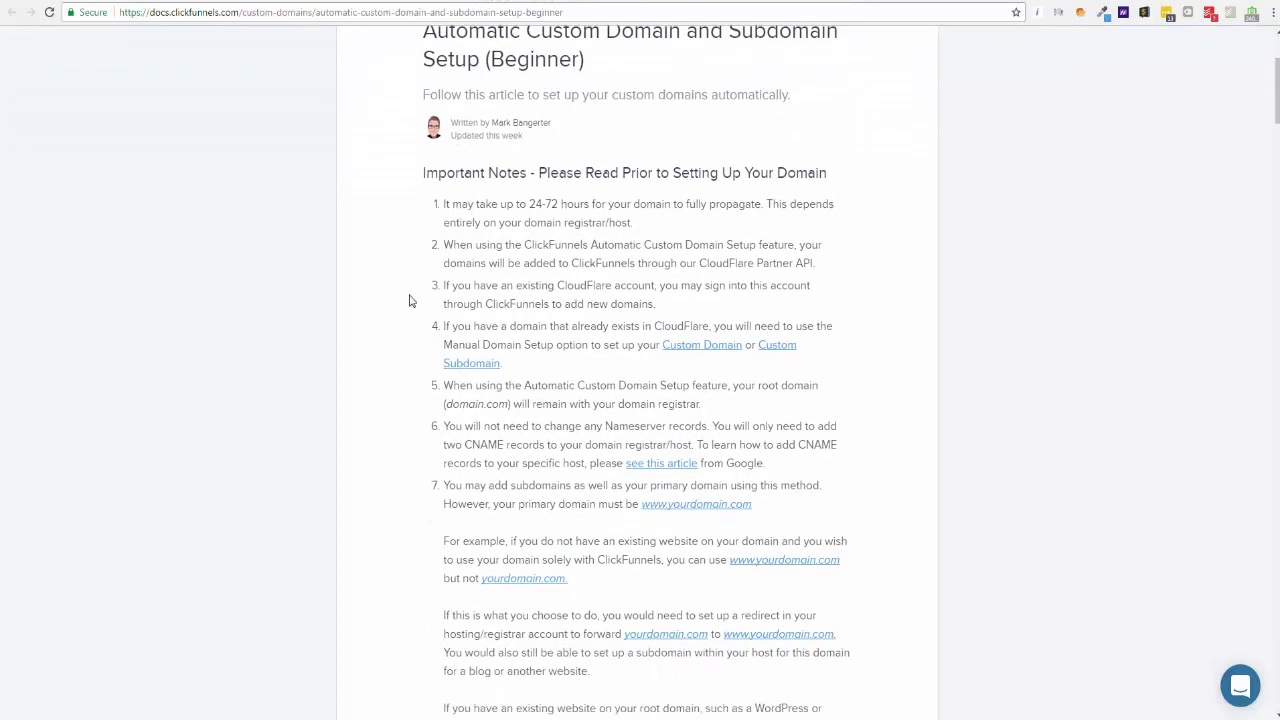
scroll(409, 300, down, 4)
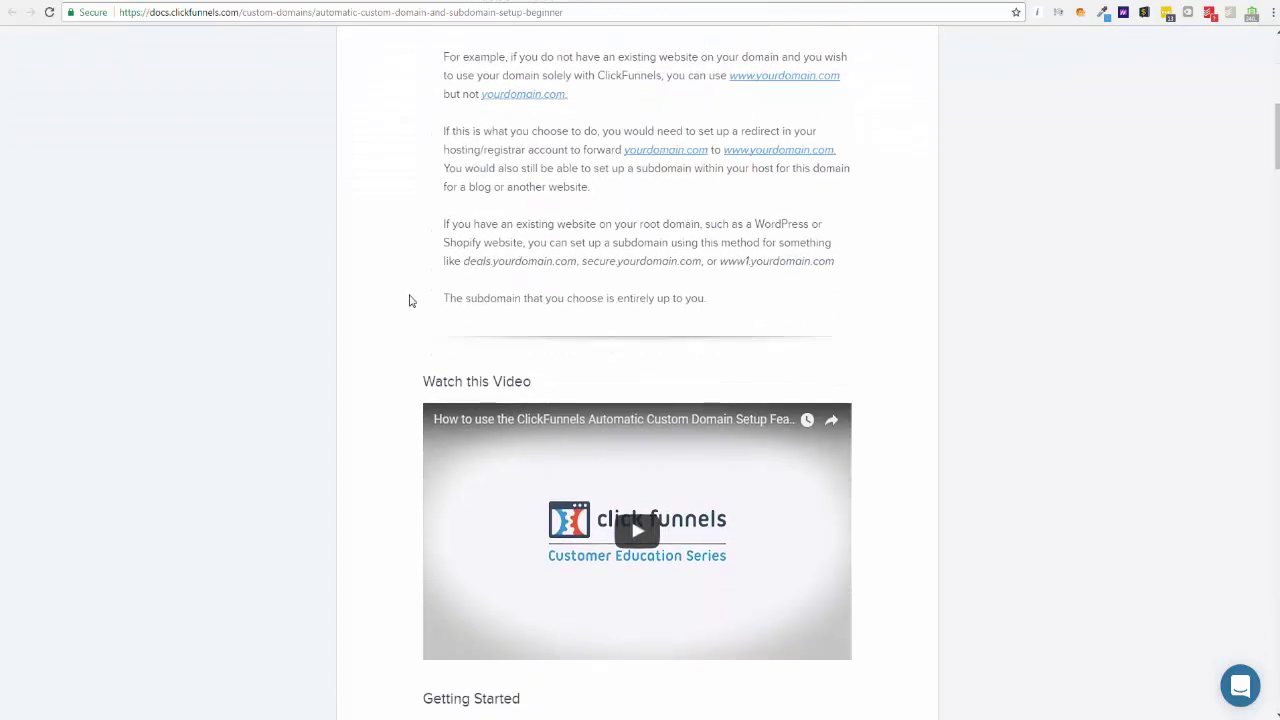
scroll(409, 300, down, 1)
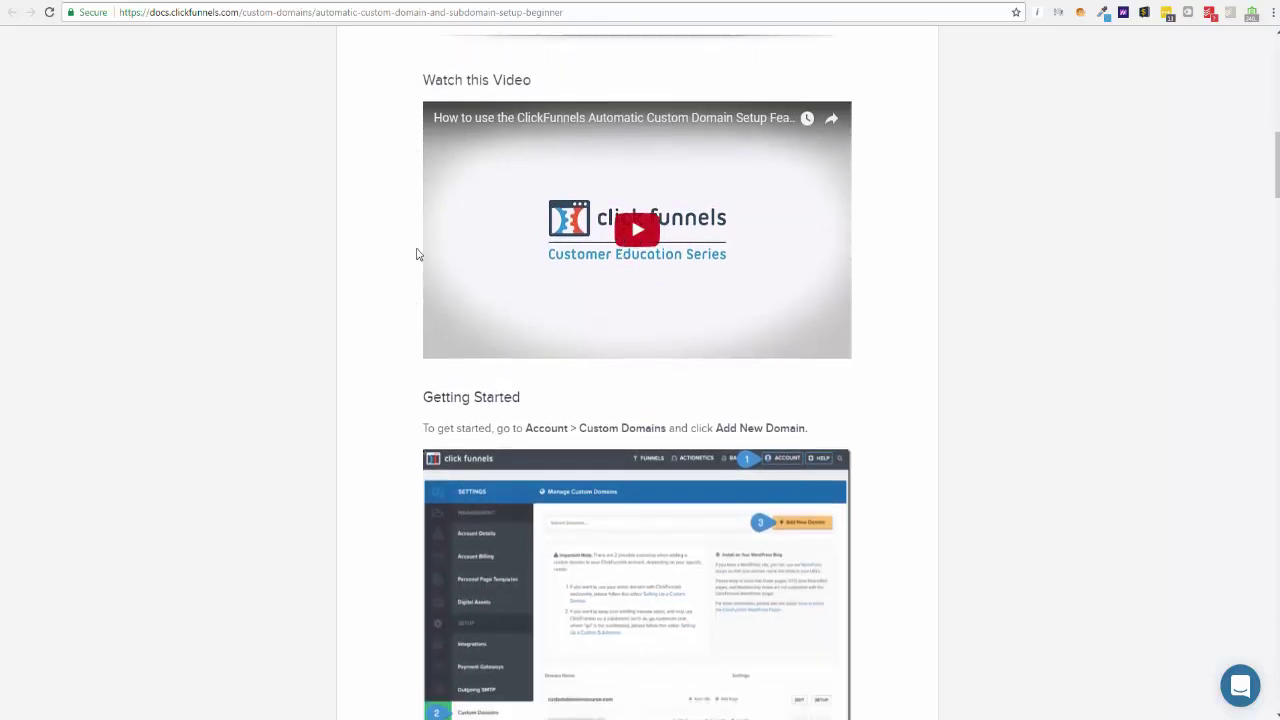
scroll(415, 252, down, 2)
scroll(413, 254, down, 6)
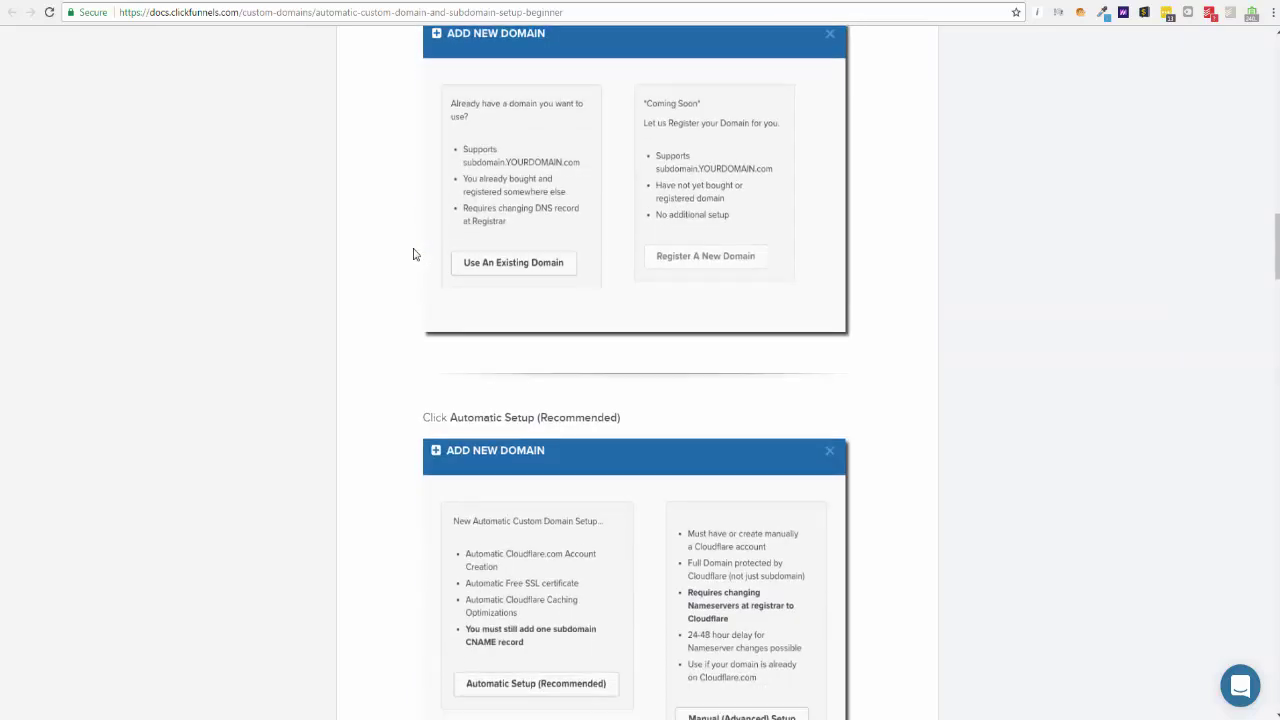
scroll(413, 254, down, 9)
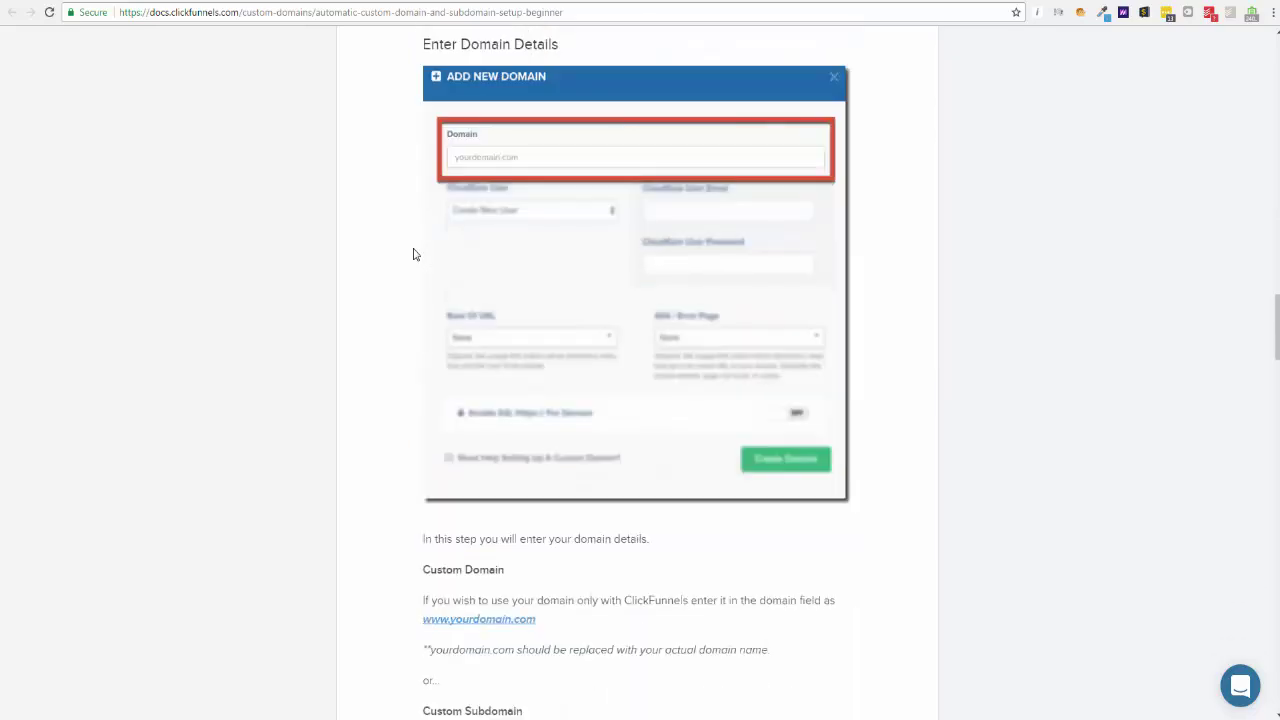
scroll(413, 254, down, 14)
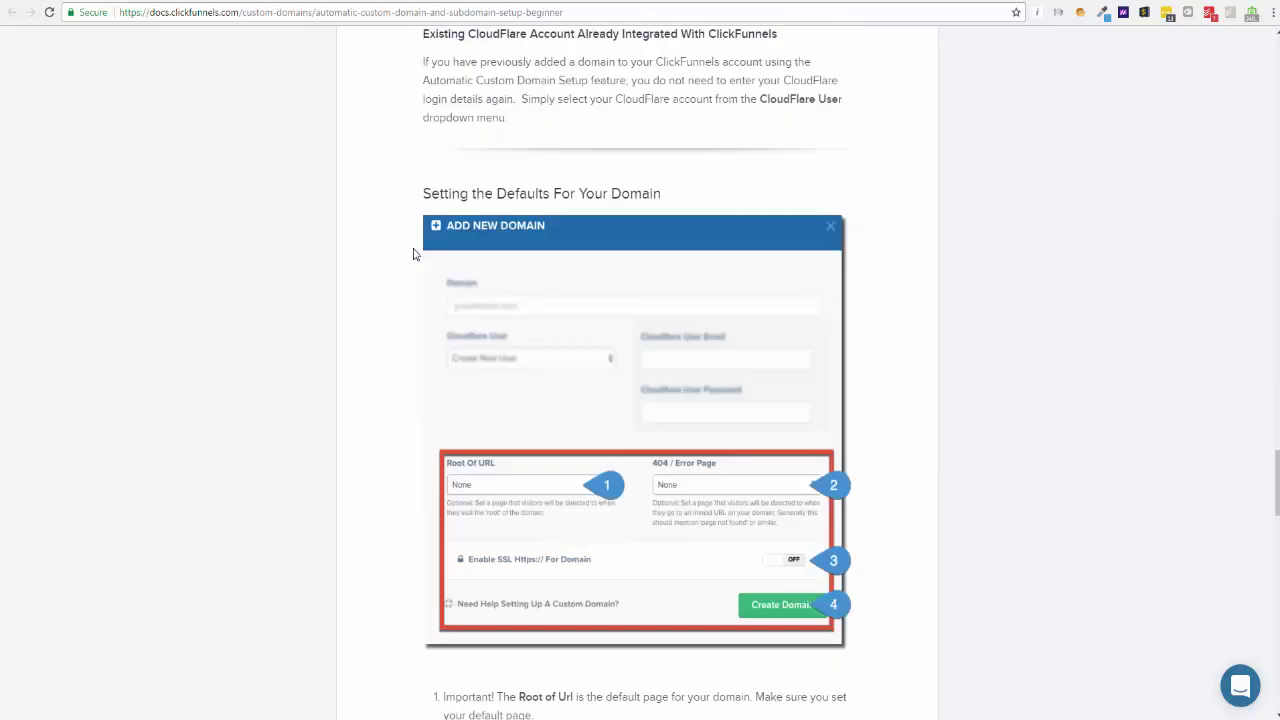
scroll(414, 254, down, 3)
scroll(920, 274, up, 20)
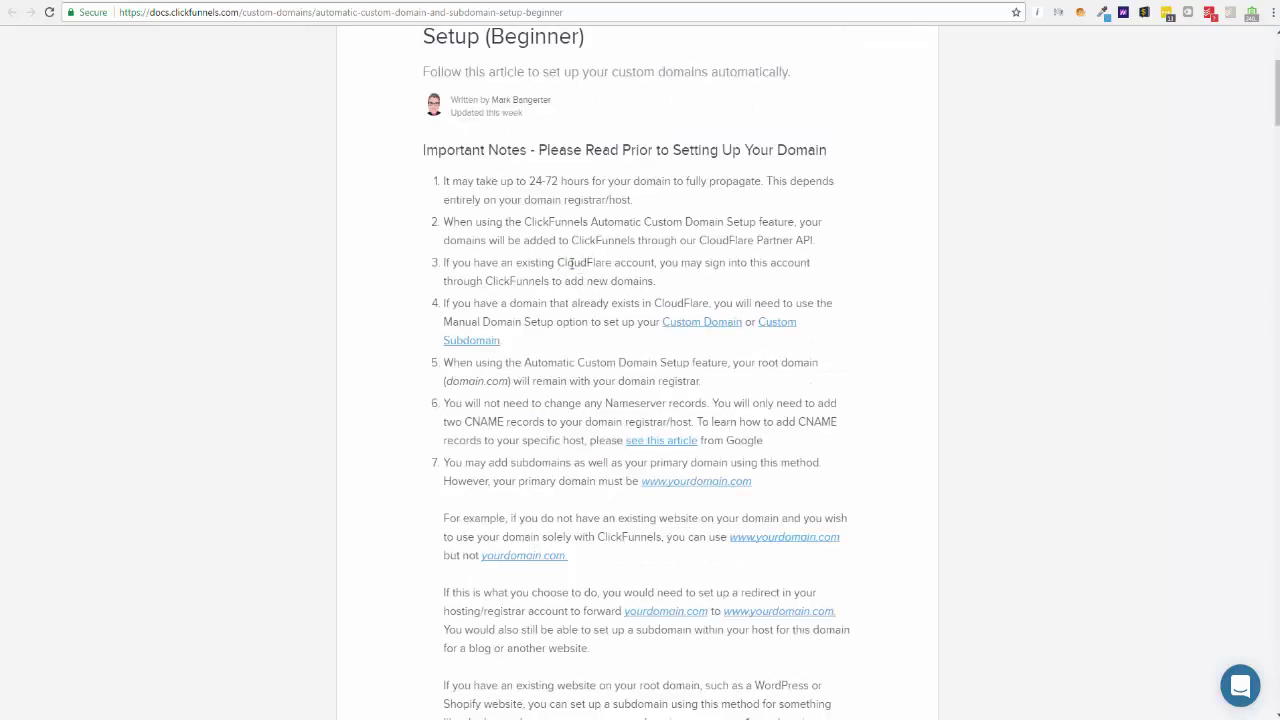
drag(557, 263, 631, 263)
click(694, 263)
scroll(882, 267, down, 4)
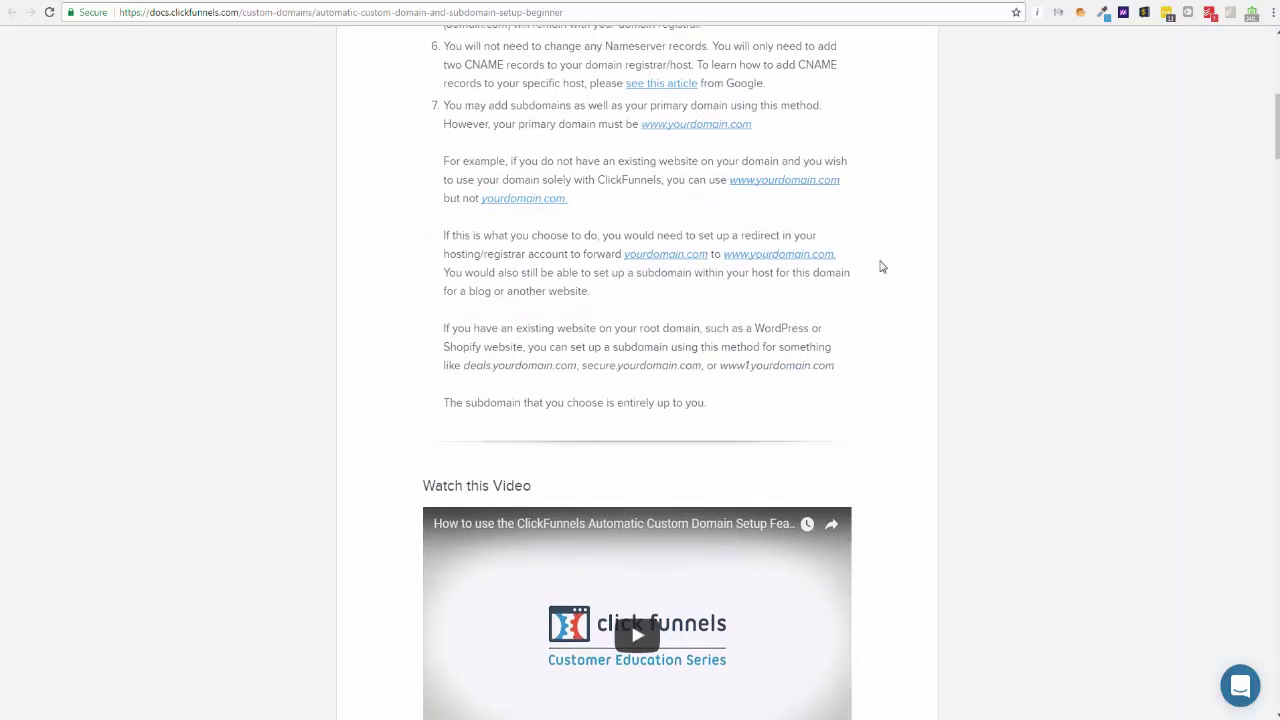
scroll(882, 270, down, 1)
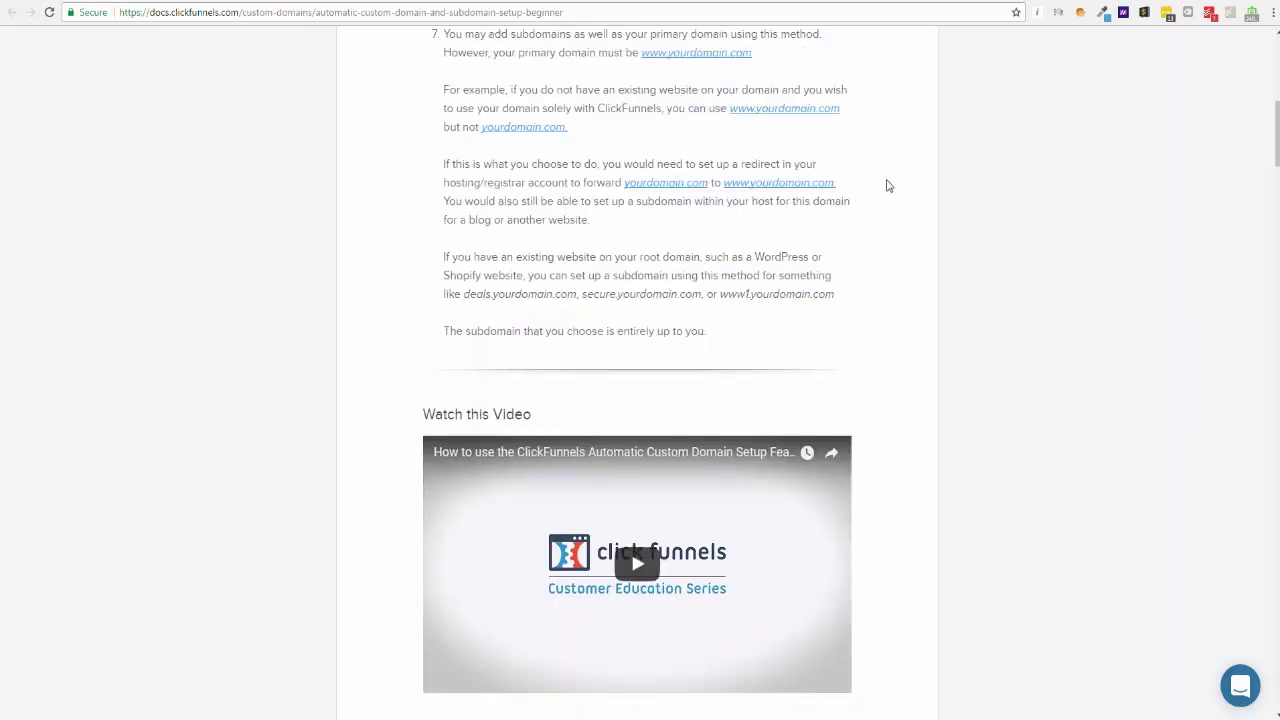
- Reload the help article and switch through the GoDaddy tab back to ClickFunnels
click(459, 2)
key(Return)
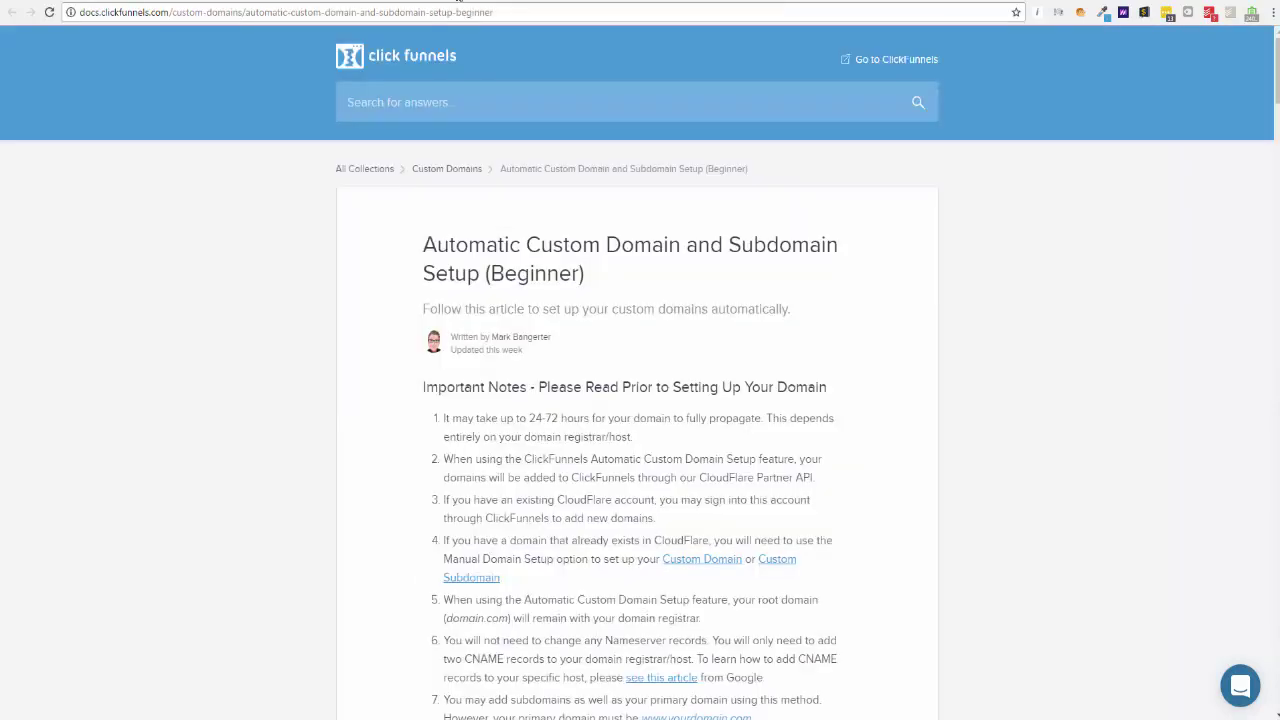
click(518, 2)
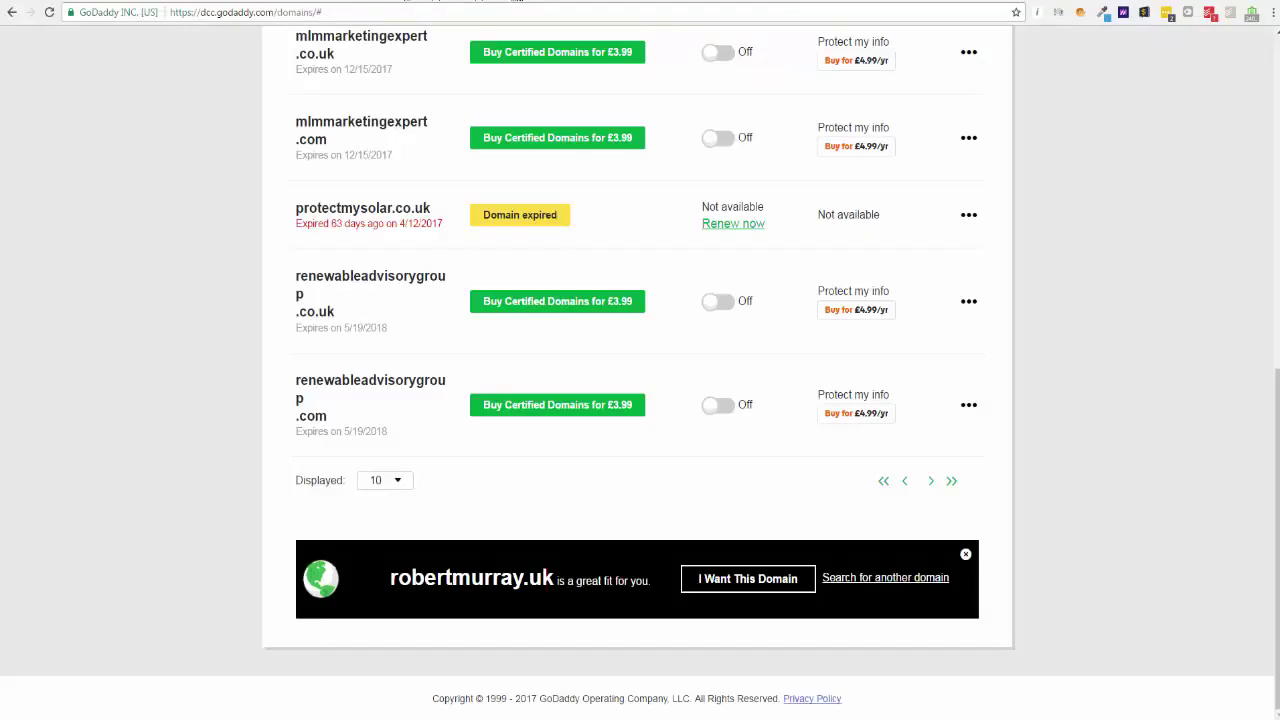
click(430, 3)
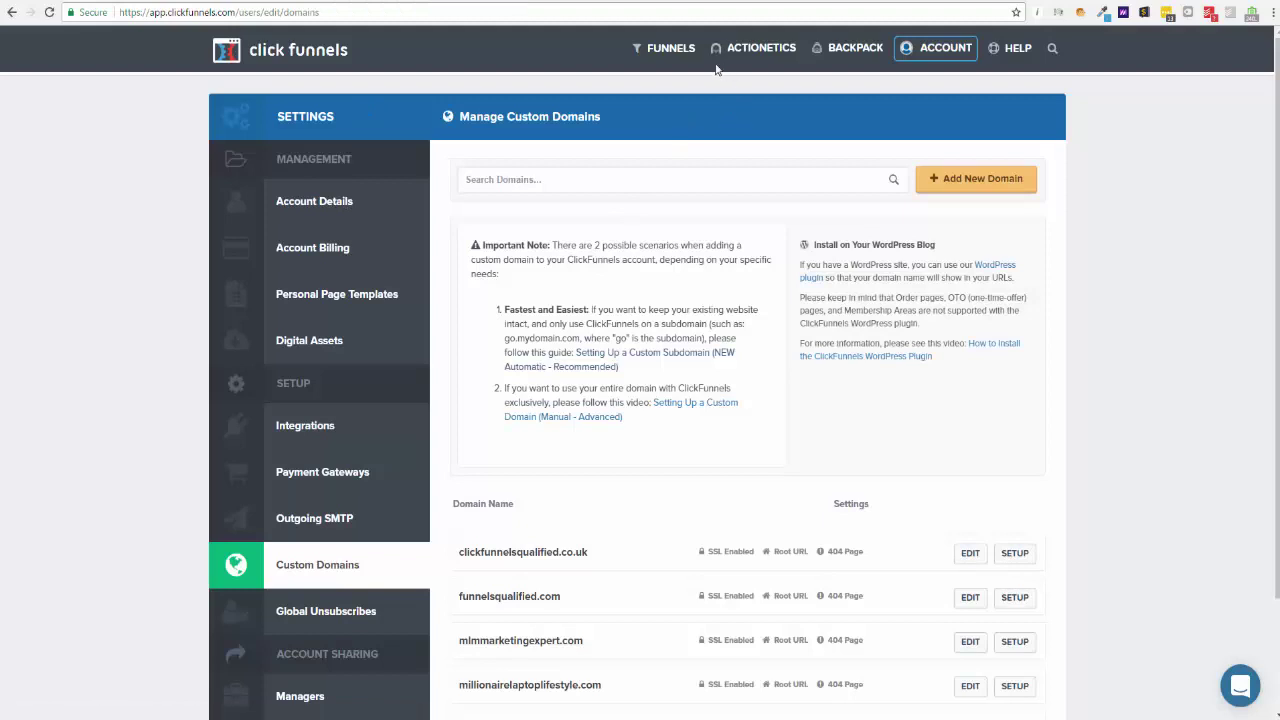
mouse_move(670, 55)
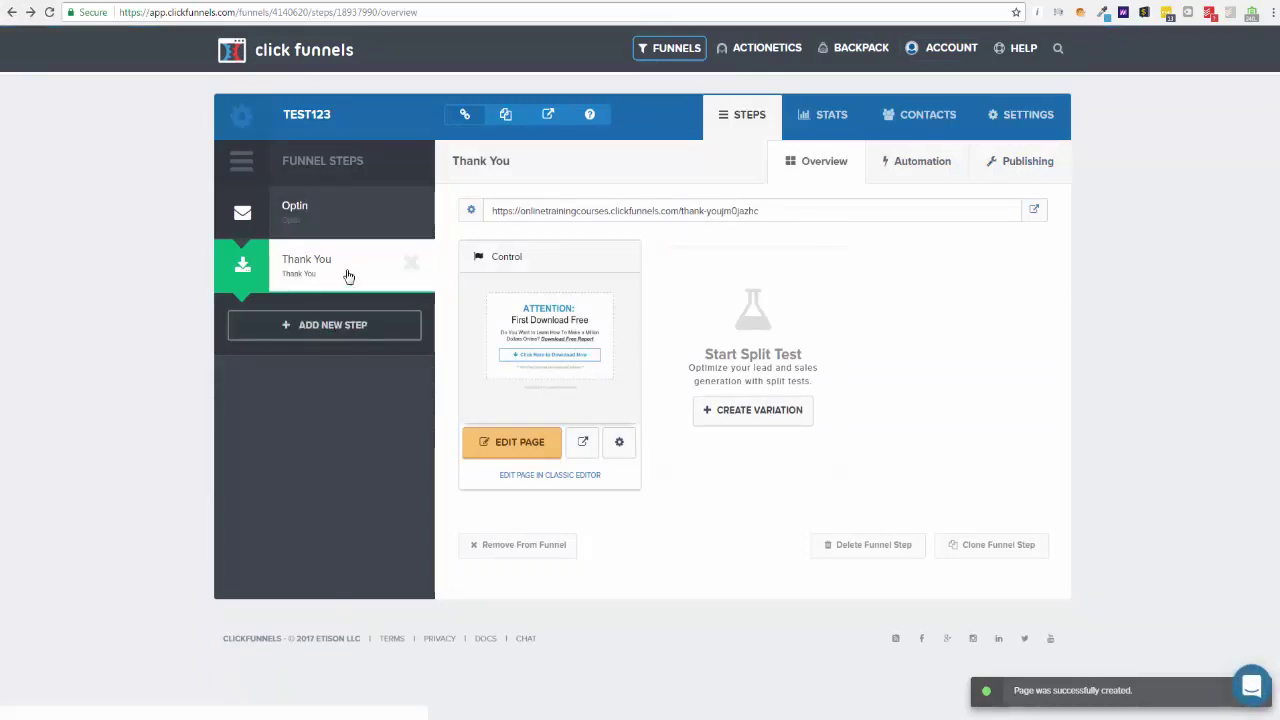
- In TEST123's Settings, pick funnelsqualified.com from the Domain list and save the settings
click(1030, 116)
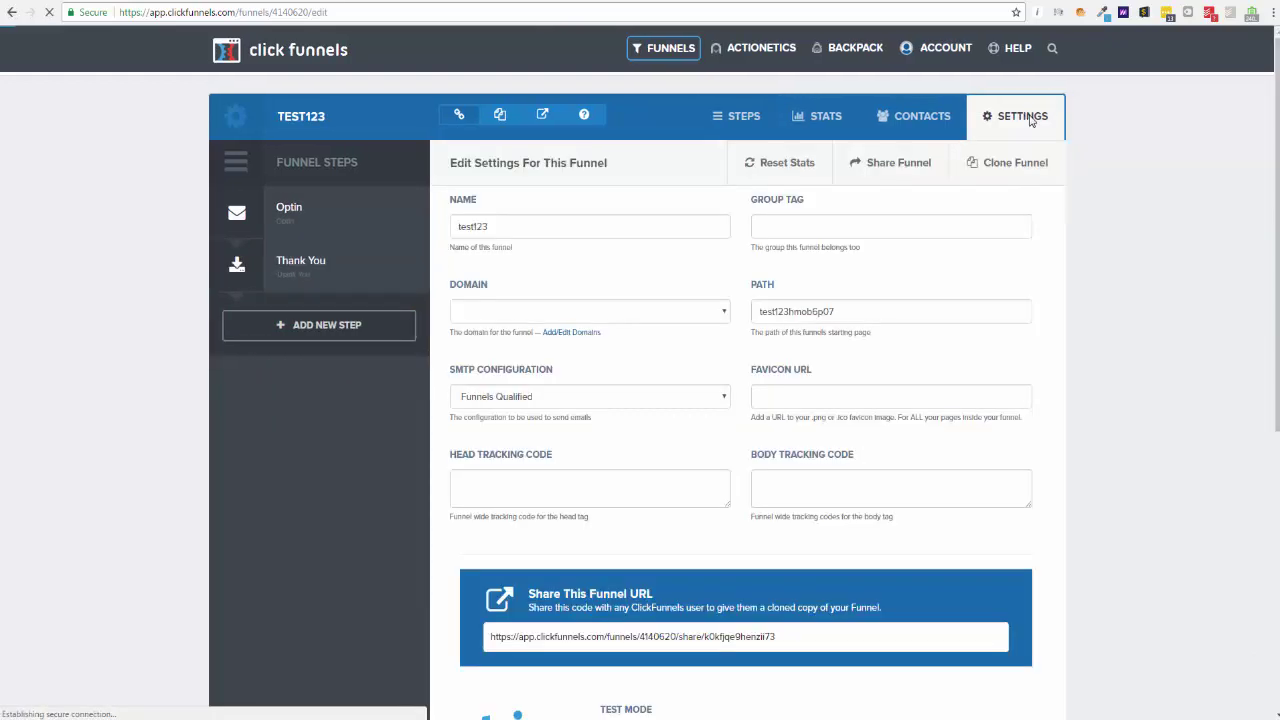
click(657, 322)
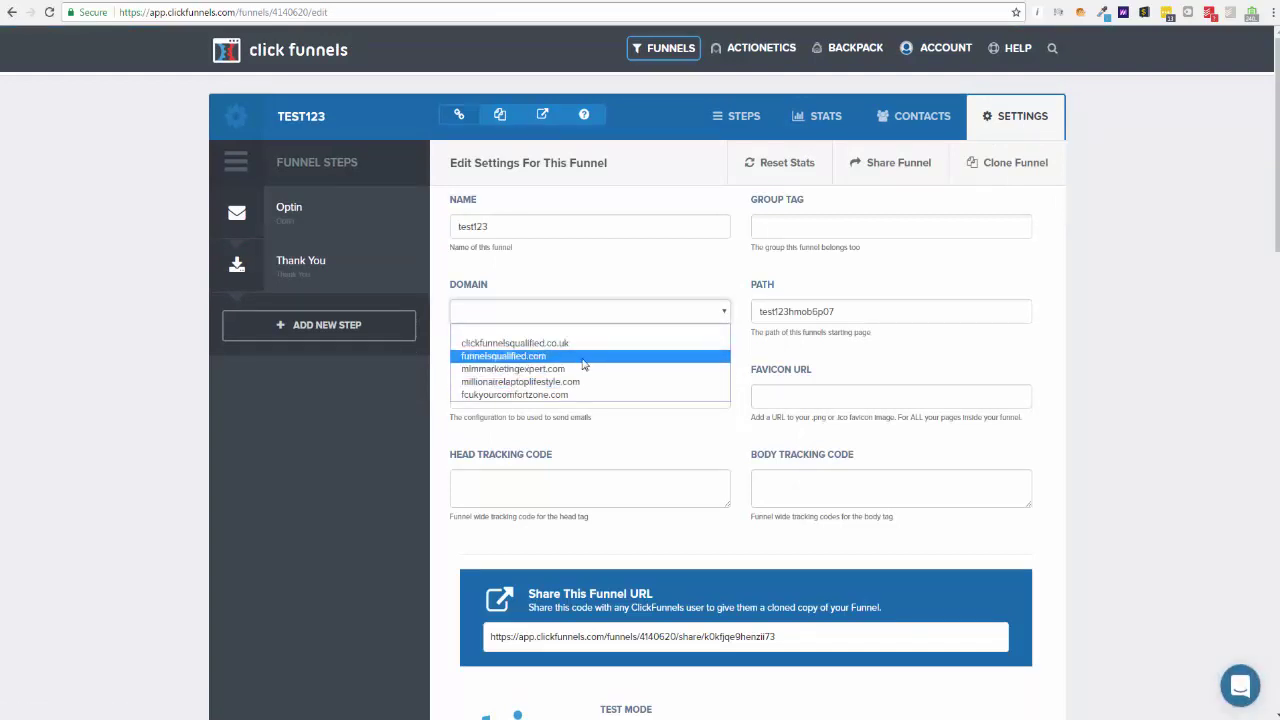
click(584, 356)
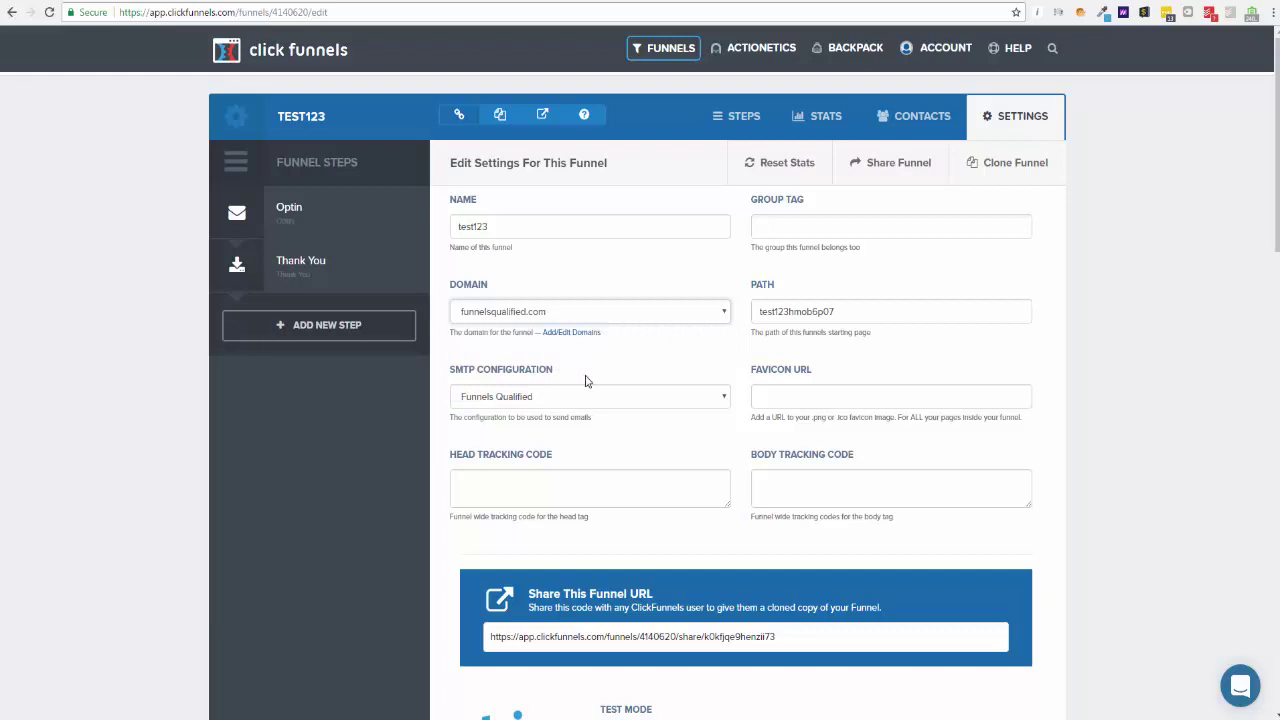
scroll(1024, 483, down, 15)
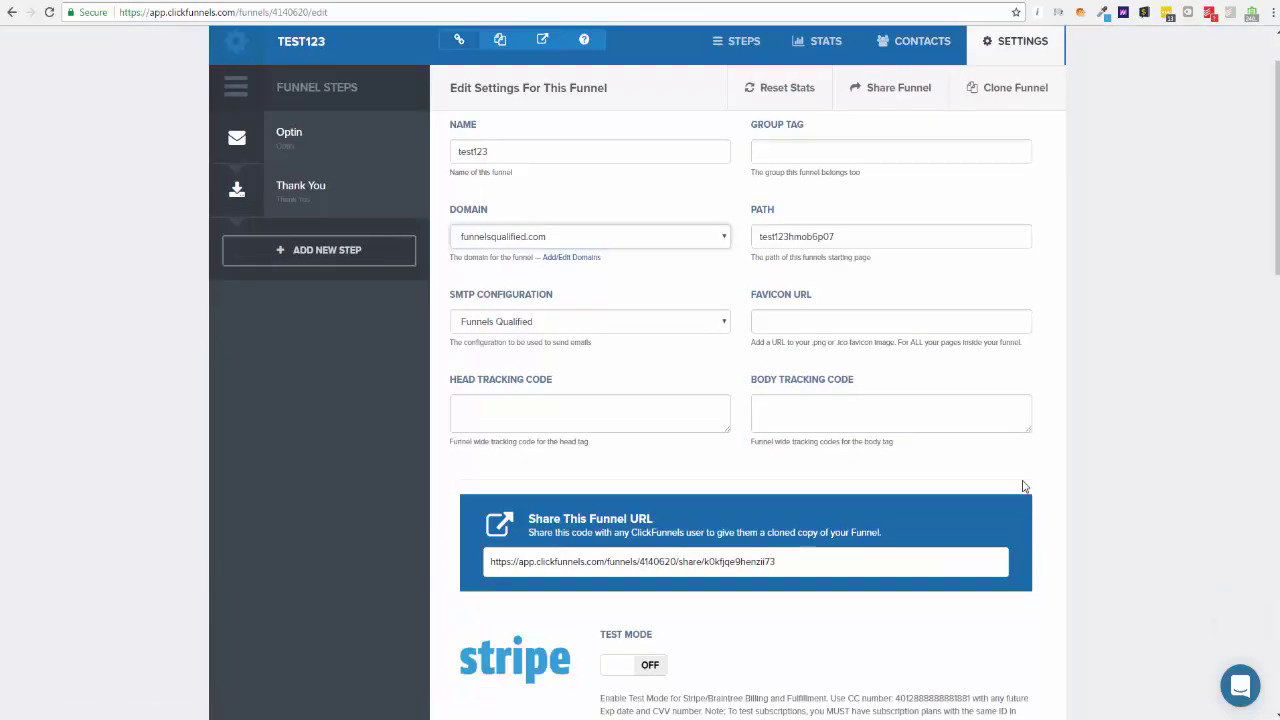
scroll(1024, 483, down, 5)
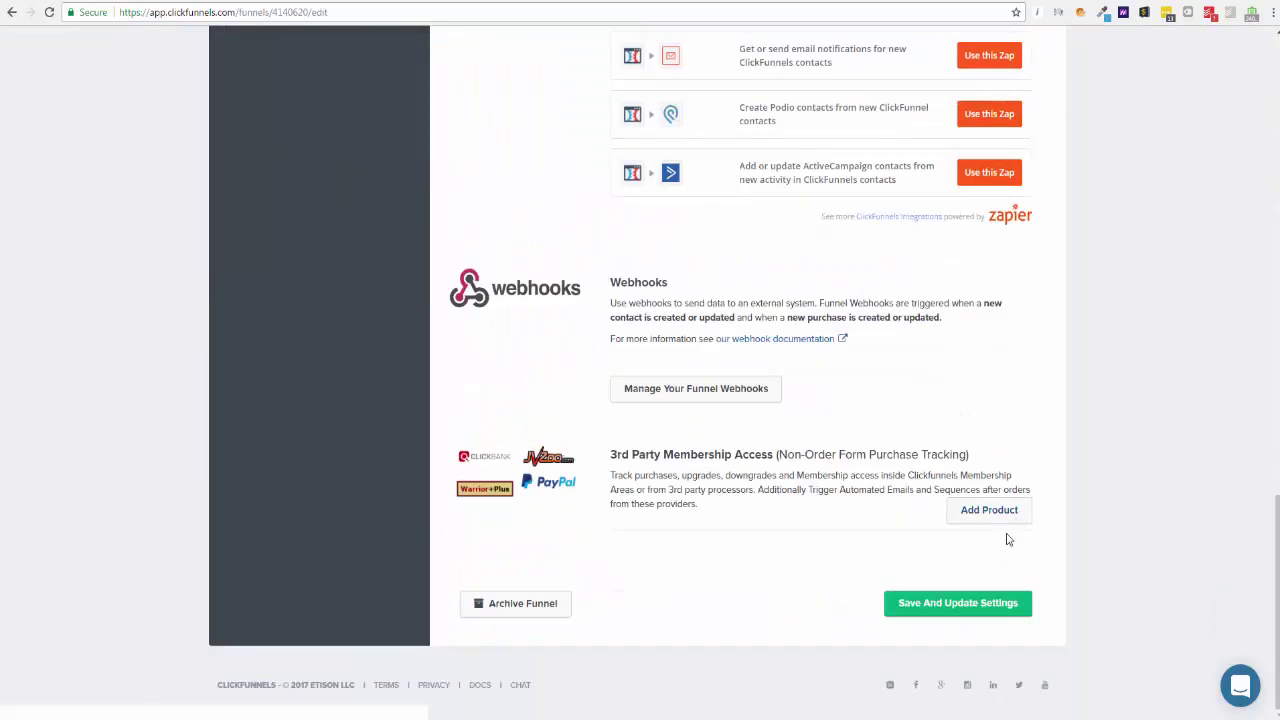
click(968, 604)
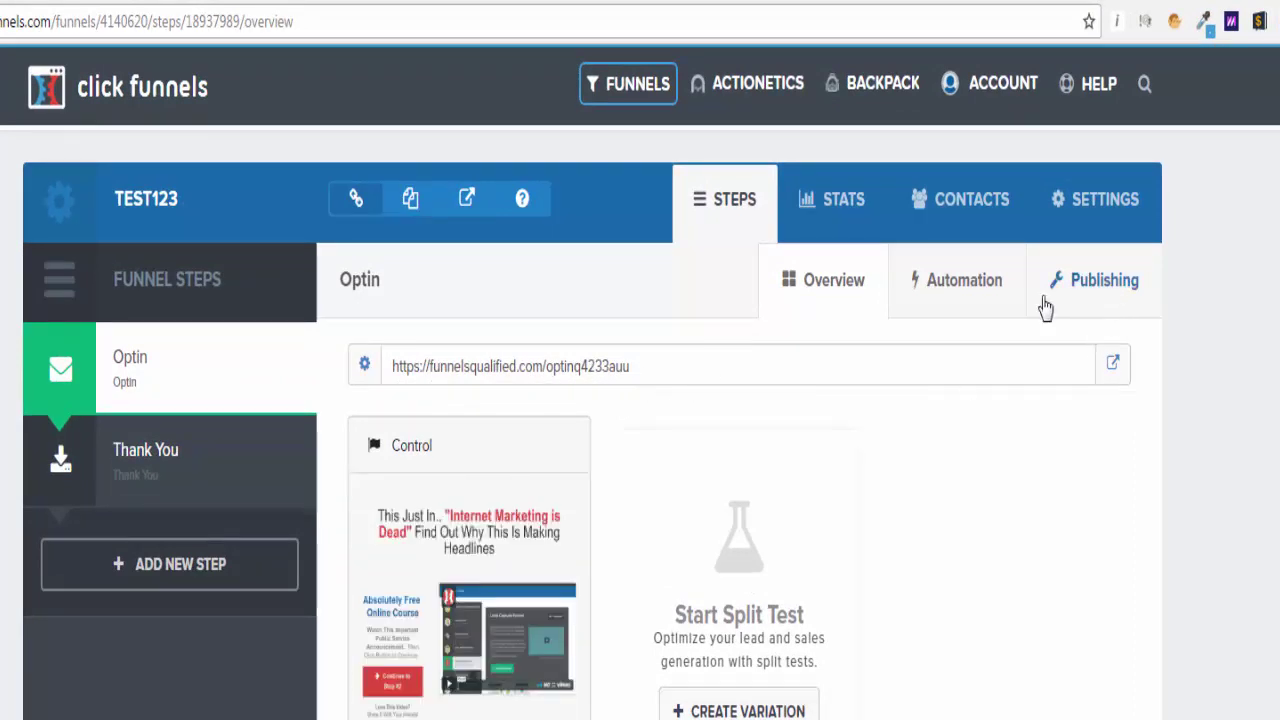
- Rename the Optin funnel step to 'Profit Funnel 1' and replace its optinq4233auu path with the same name
drag(633, 366, 545, 369)
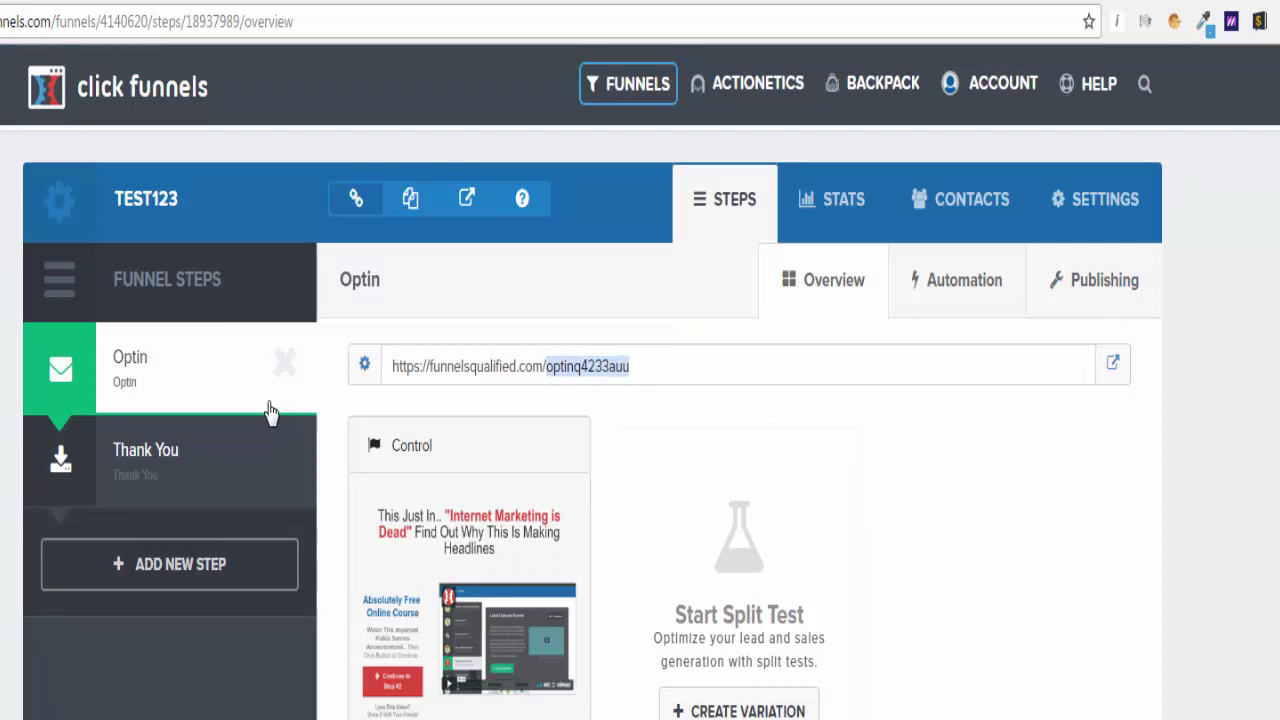
click(1090, 290)
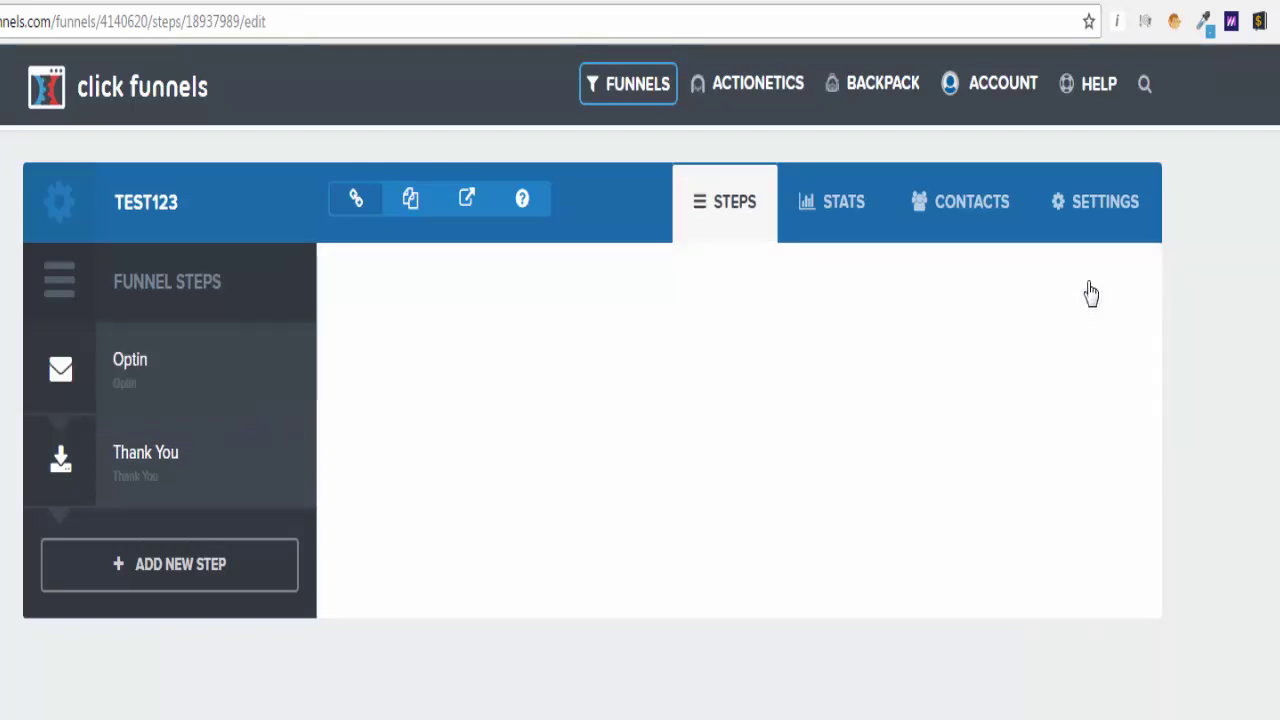
double_click(389, 409)
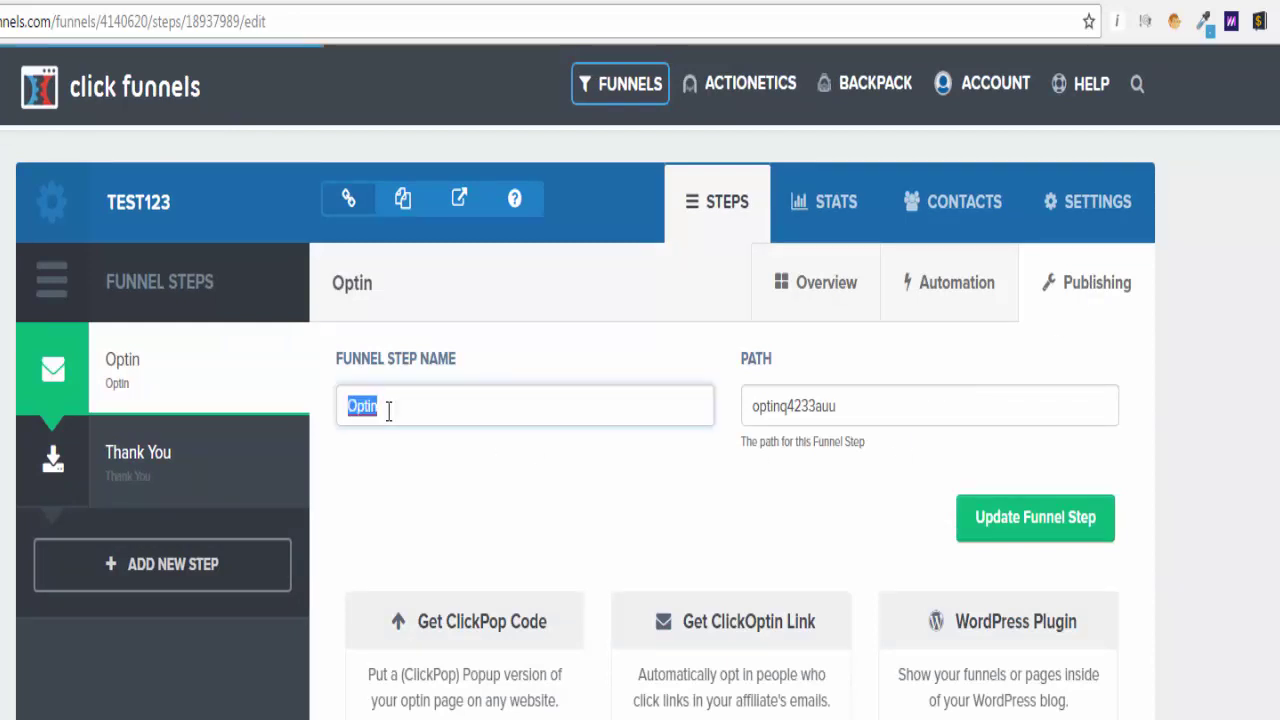
text(Pr)
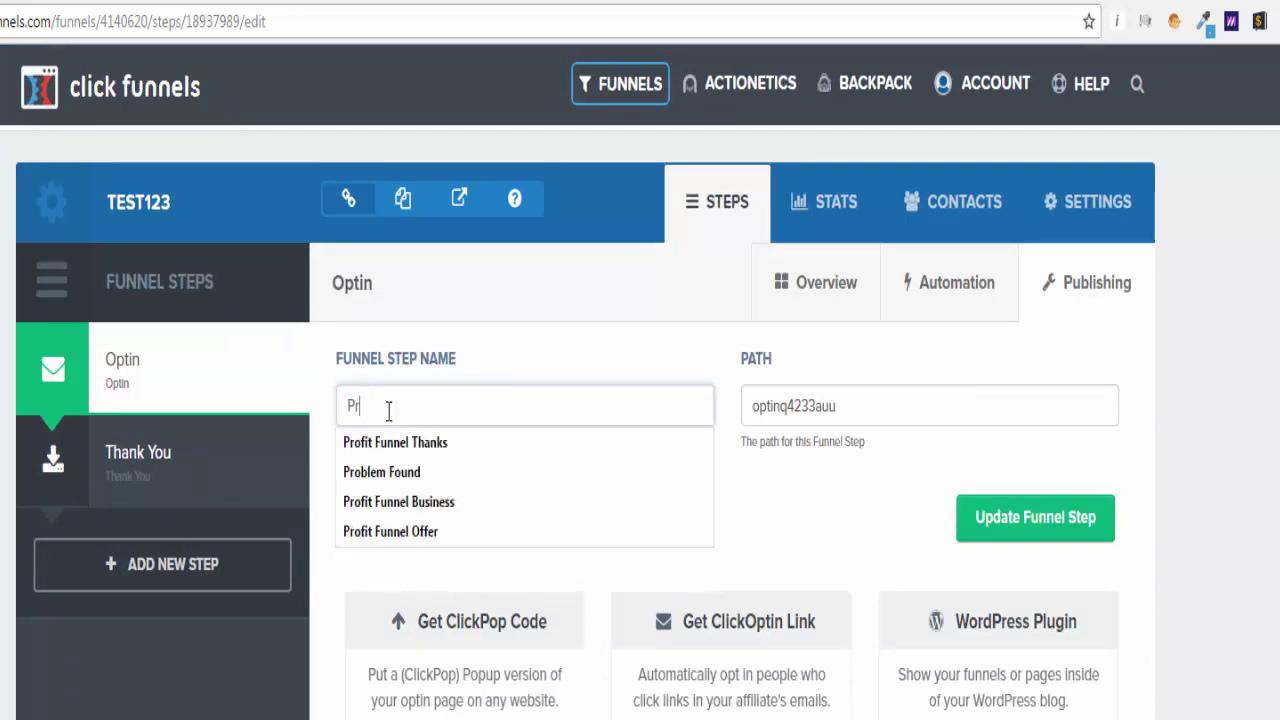
text(ofit Funn)
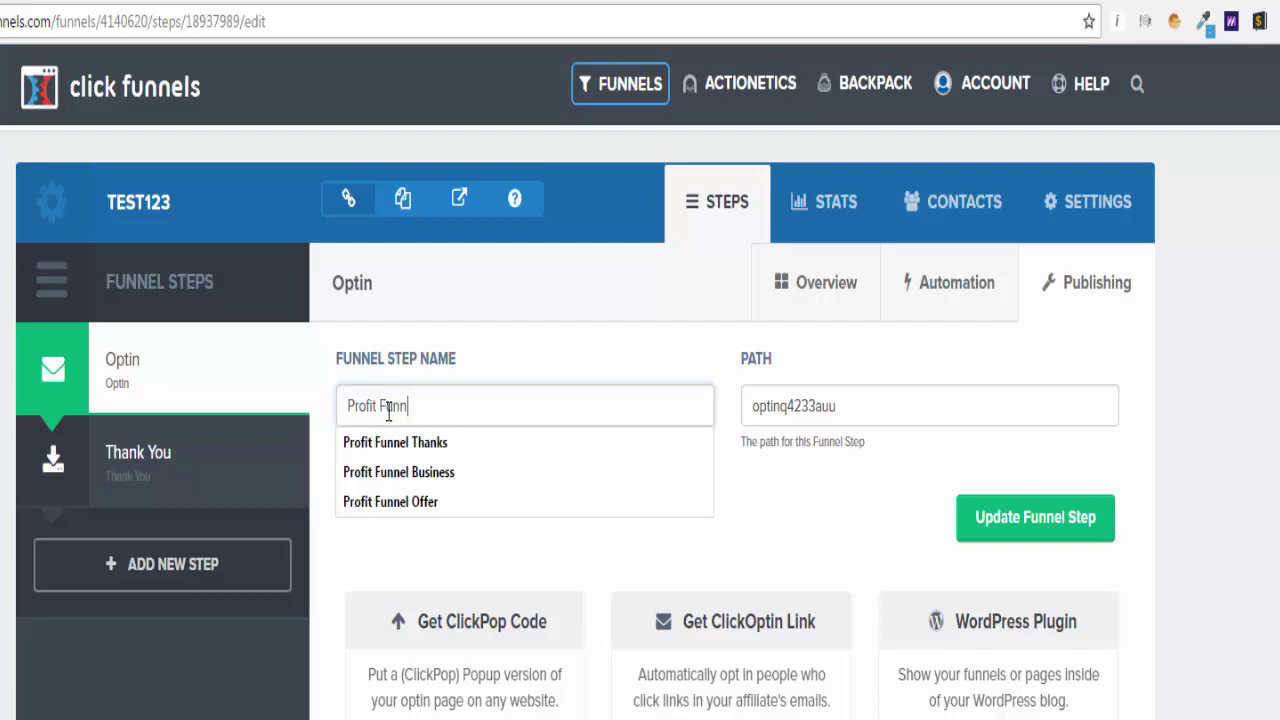
text(el 1)
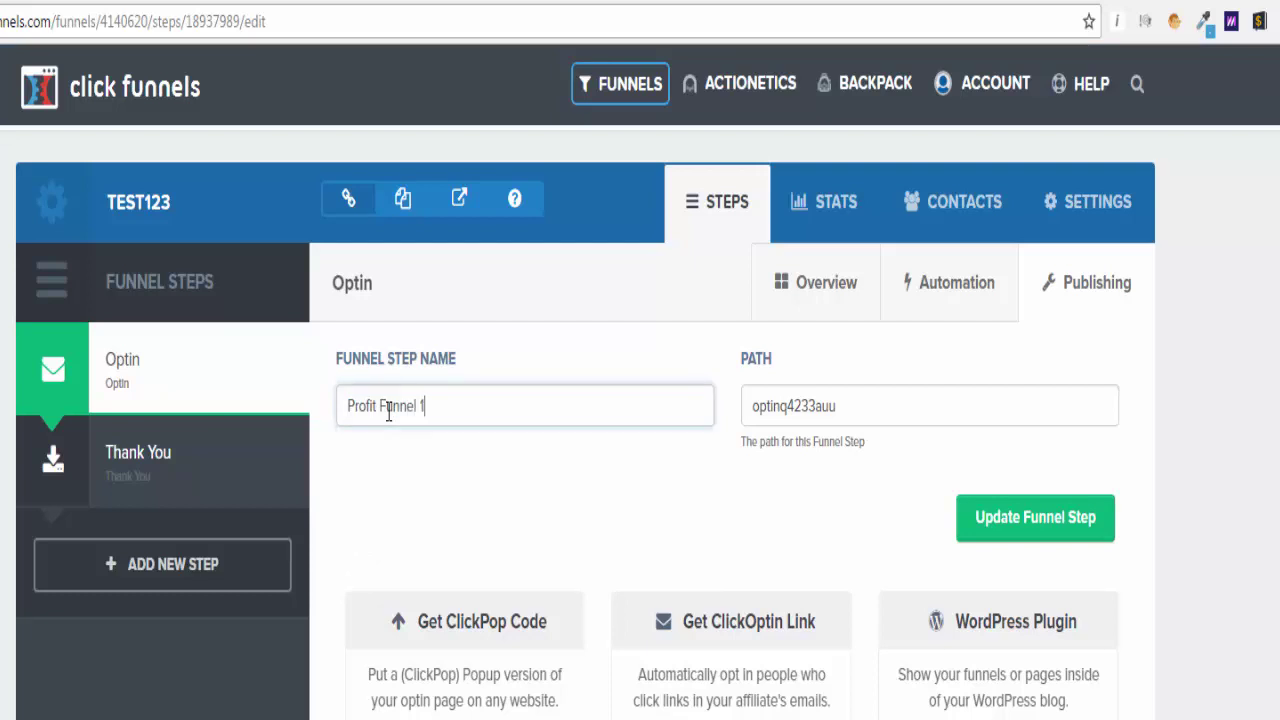
triple_click(425, 410)
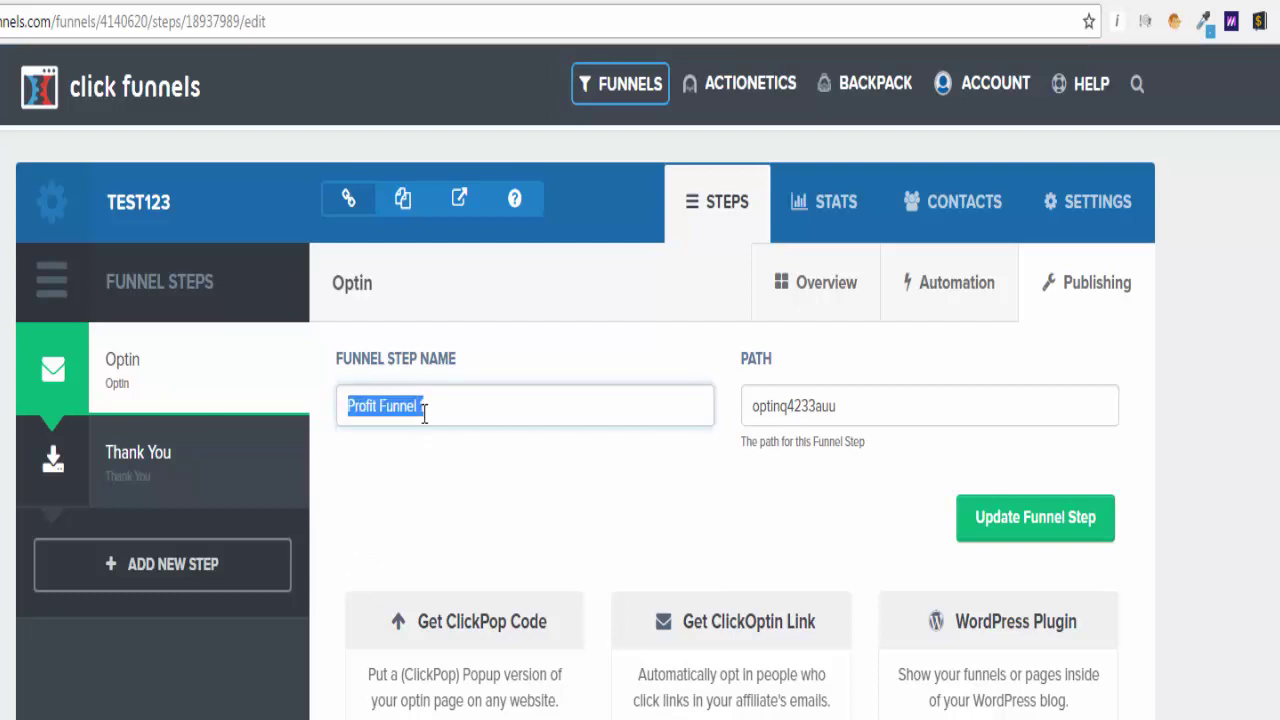
right_click(425, 413)
click(452, 453)
triple_click(789, 403)
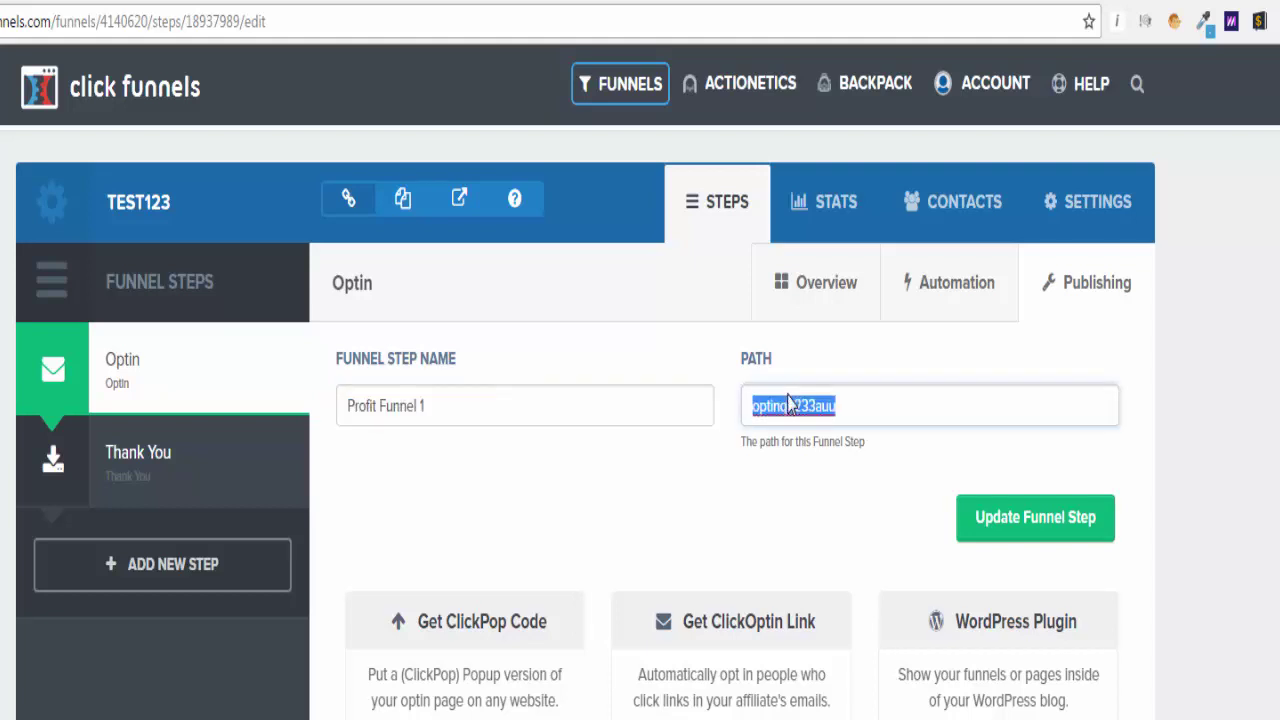
key(ctrl+v)
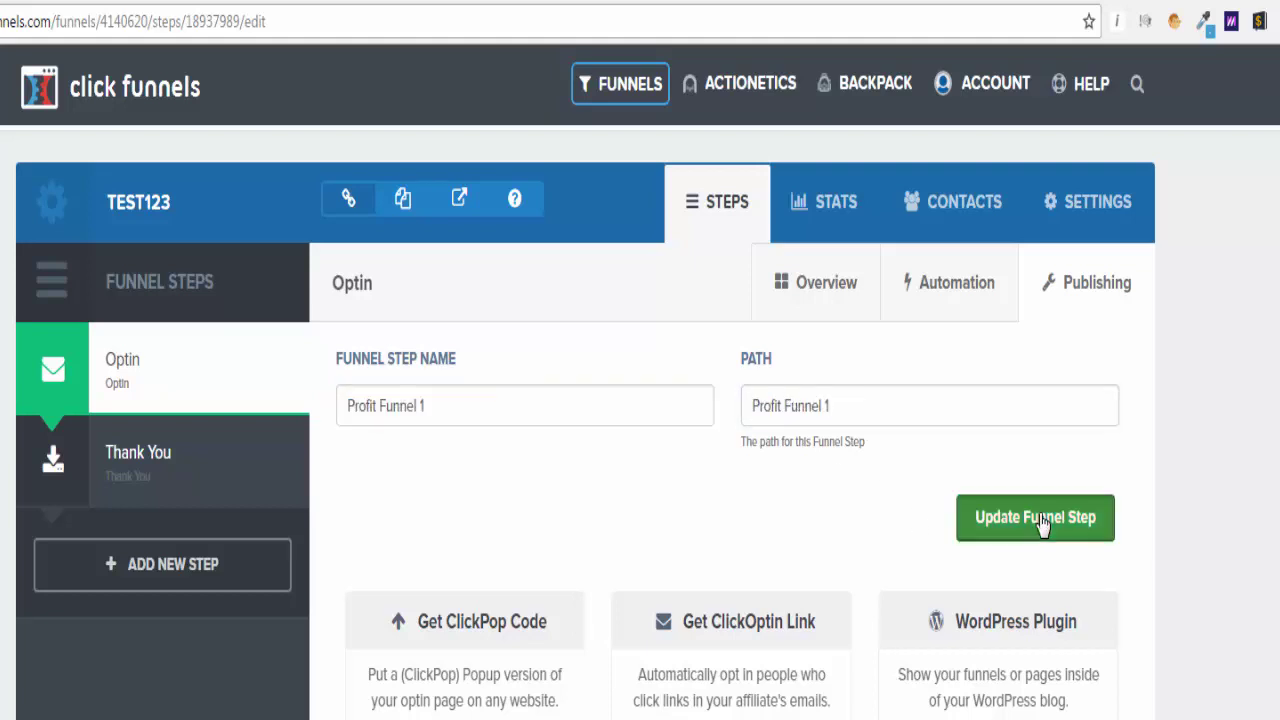
click(1040, 520)
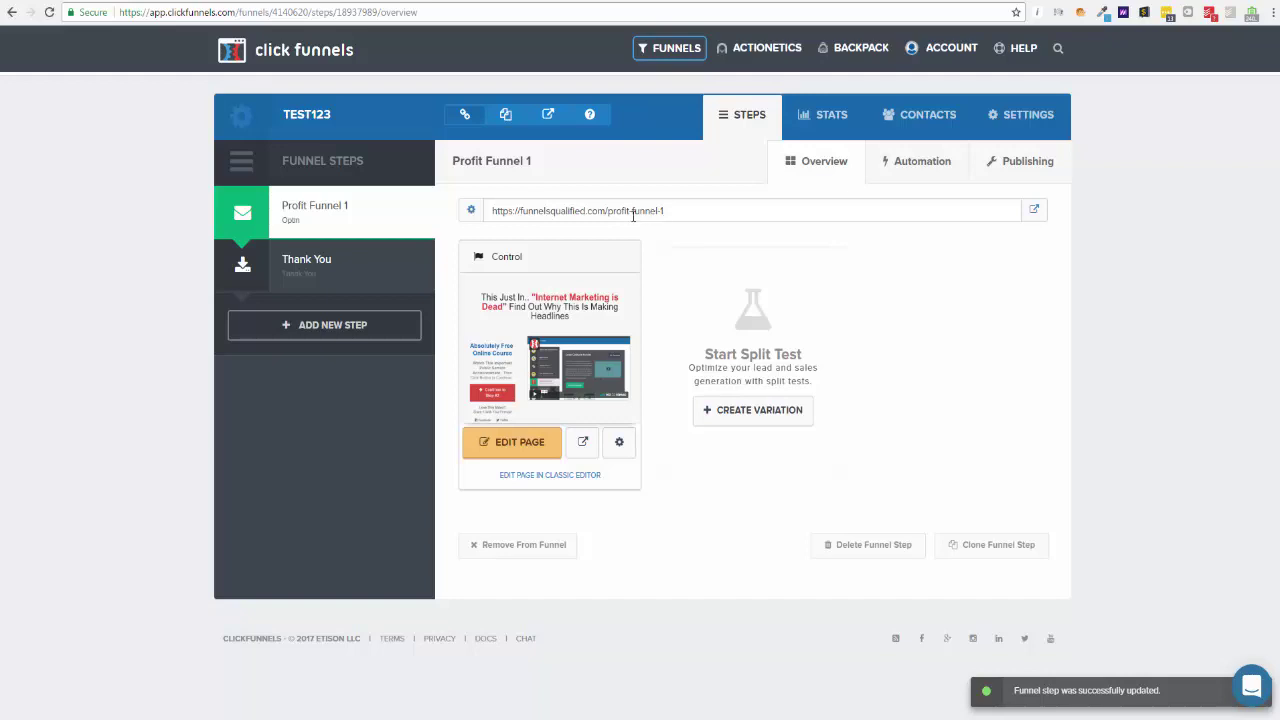
- In Edit Page, set the page name Optin and path optin14485769 both to 'Profit Funnel 1'
click(620, 443)
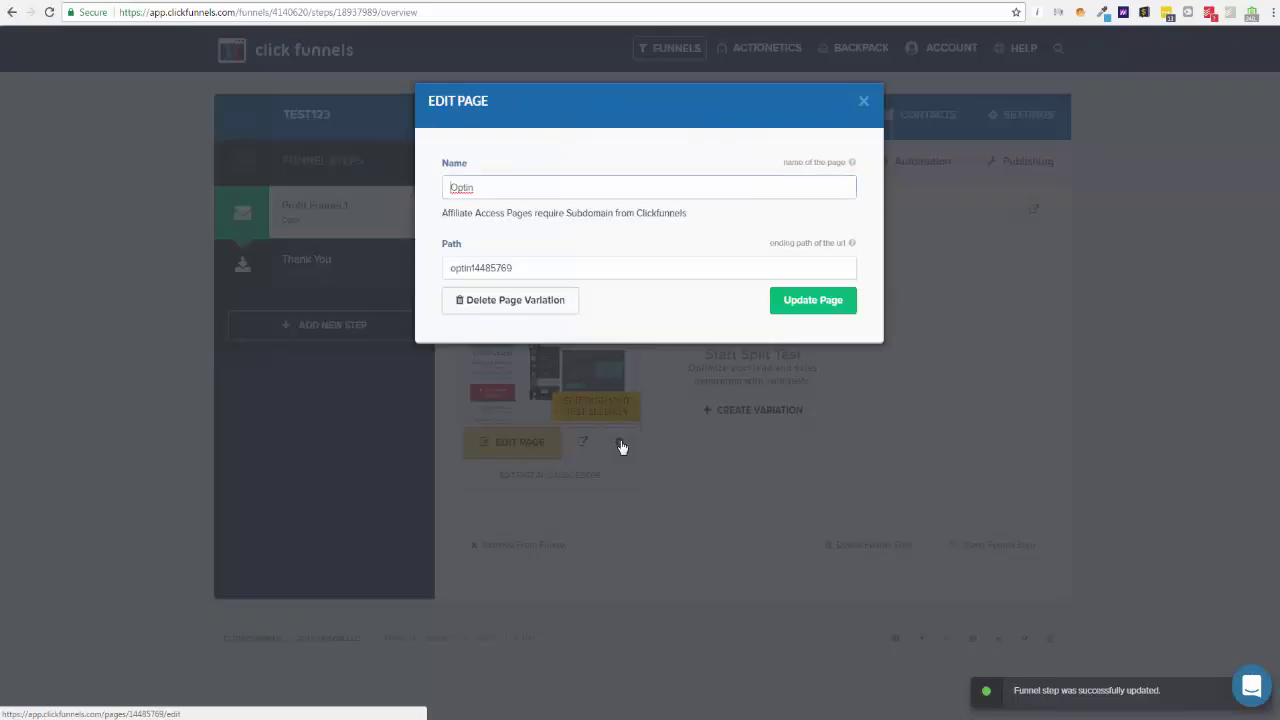
double_click(457, 185)
right_click(457, 186)
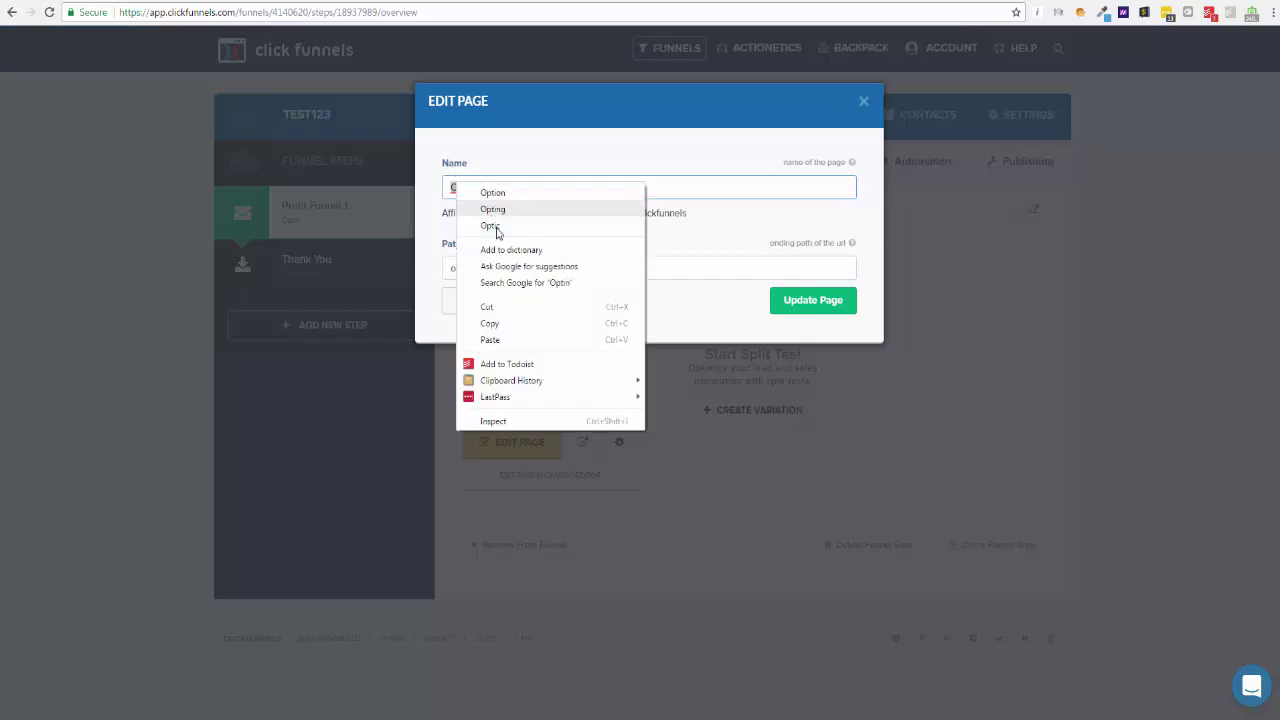
click(517, 339)
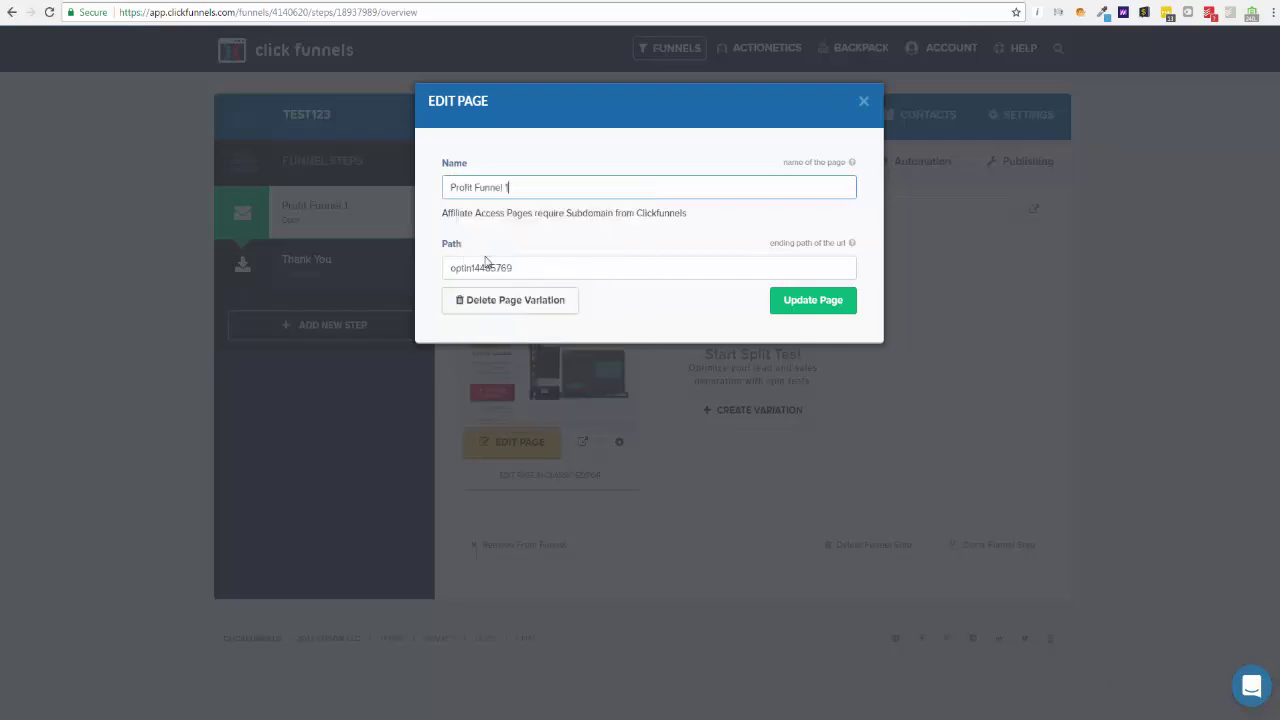
double_click(487, 266)
key(ctrl+v)
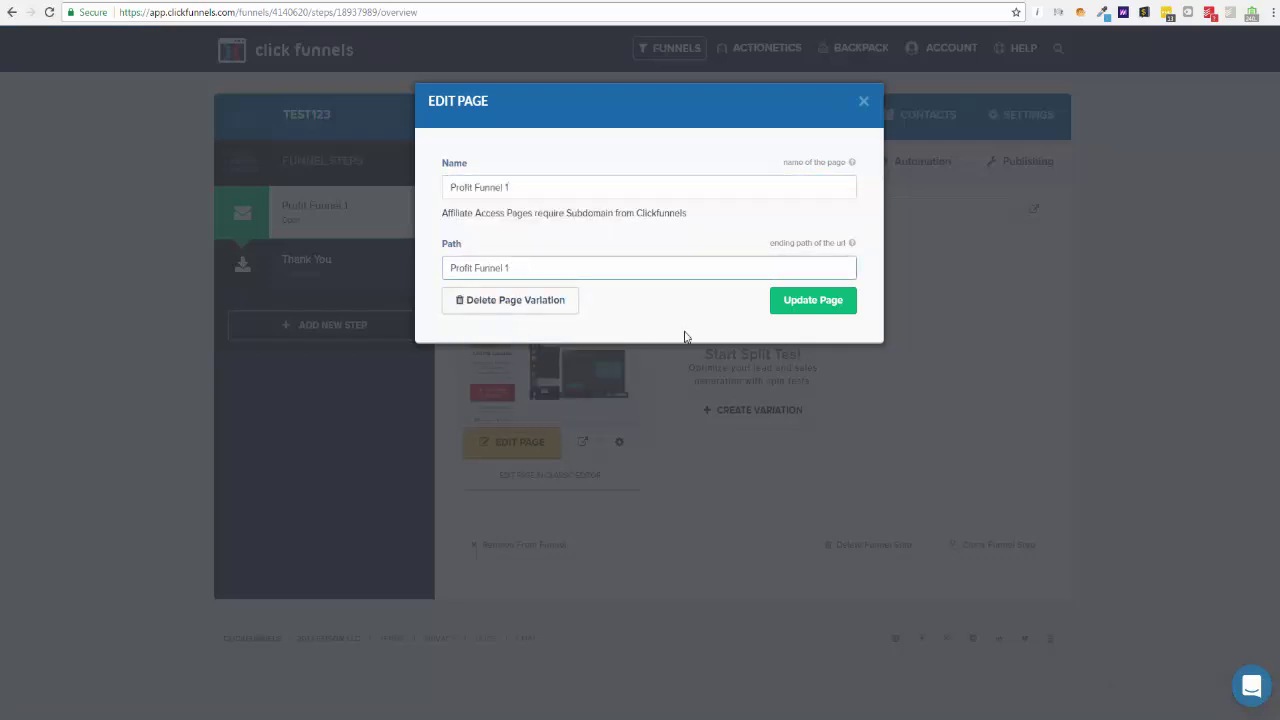
click(815, 303)
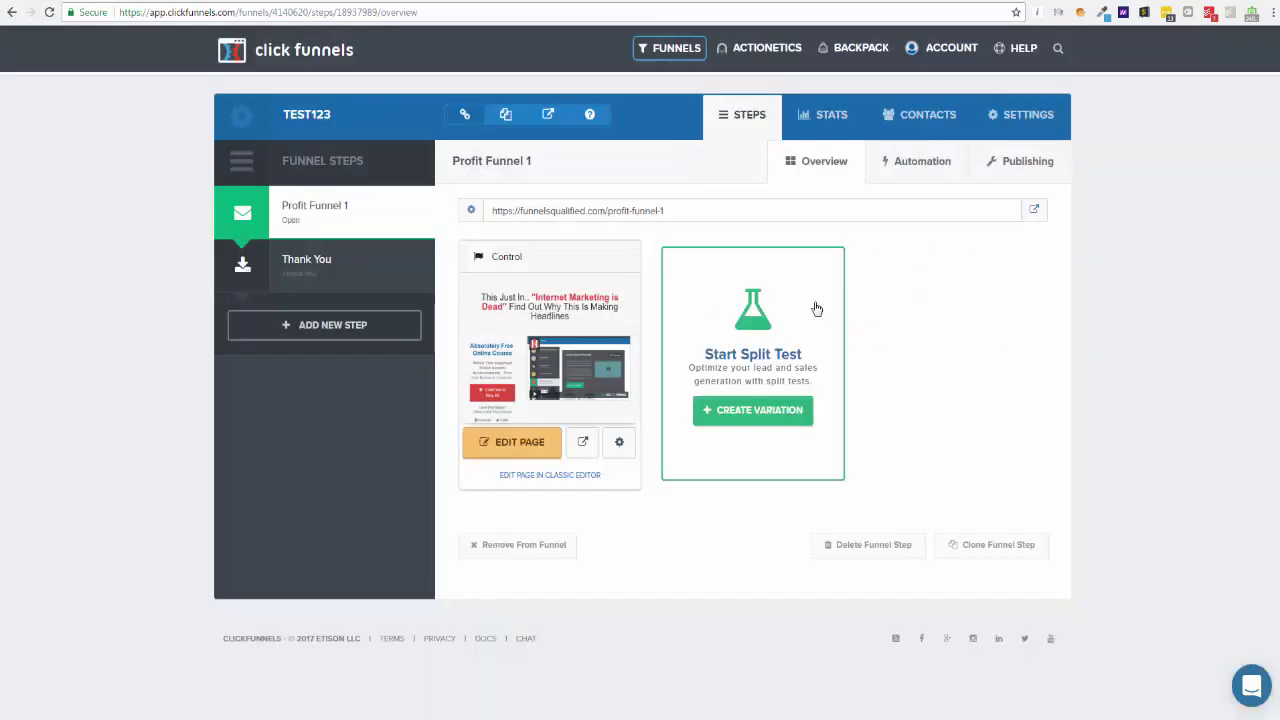
- Prefix the Thank You step name with 'PF' and use 'PF Thank You' as its path
click(303, 261)
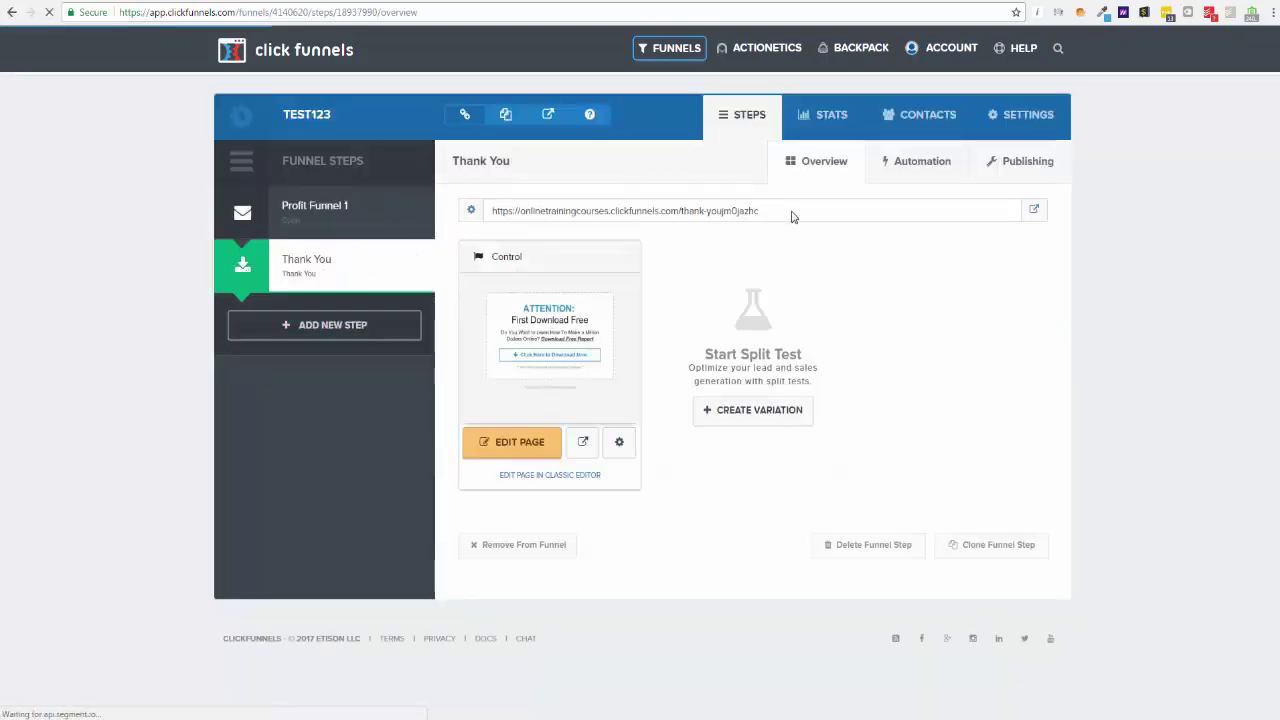
click(1035, 168)
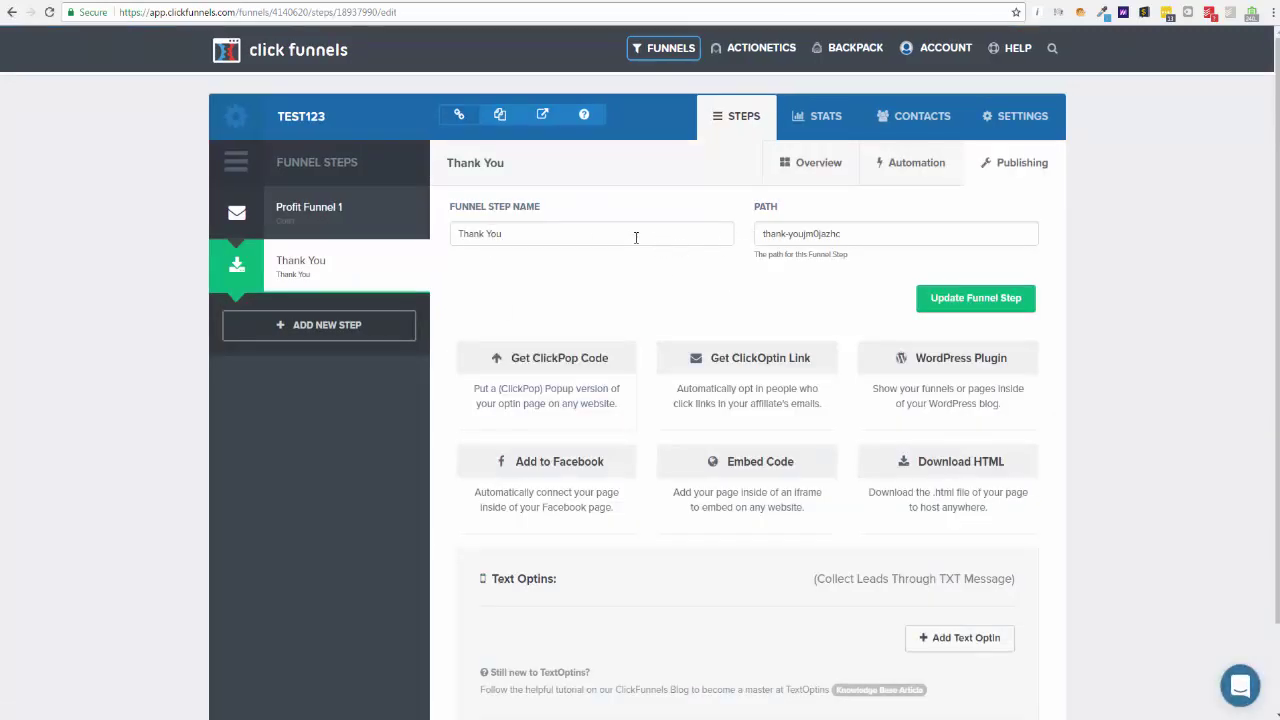
click(459, 235)
text(PF)
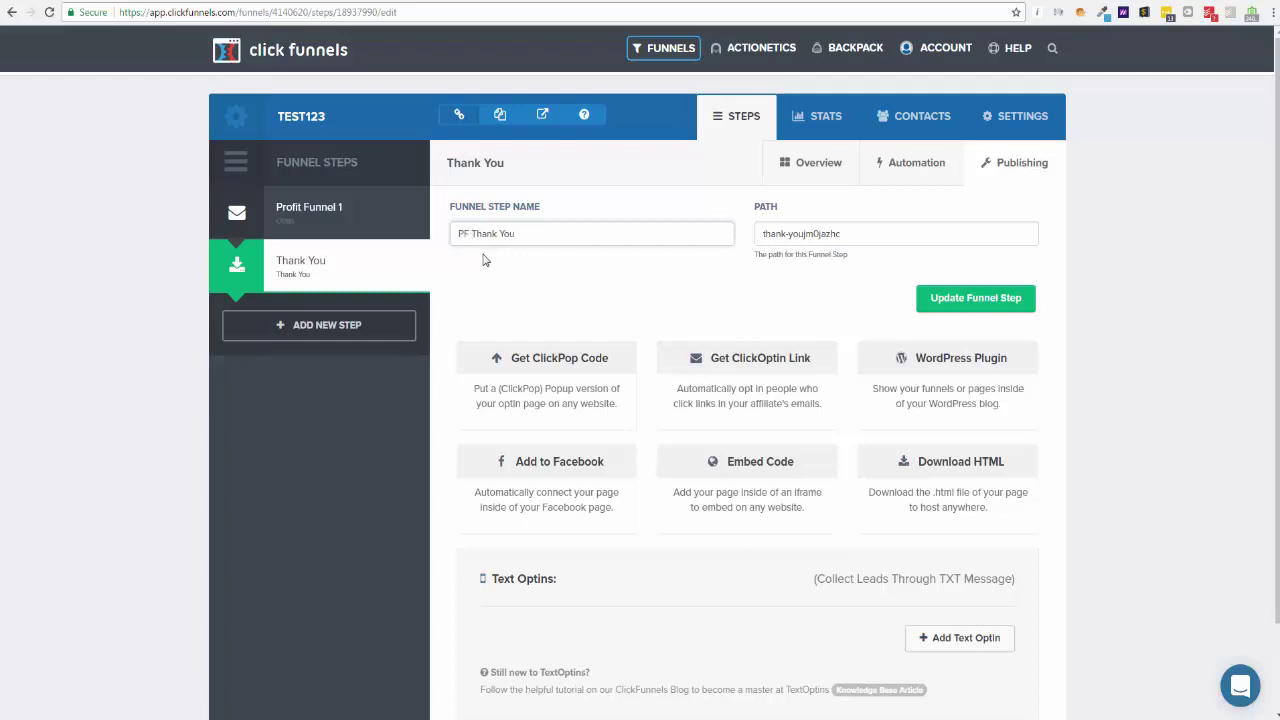
key(ctrl+a)
key(ctrl+c)
click(779, 234)
key(ctrl+a)
key(ctrl+v)
click(1001, 301)
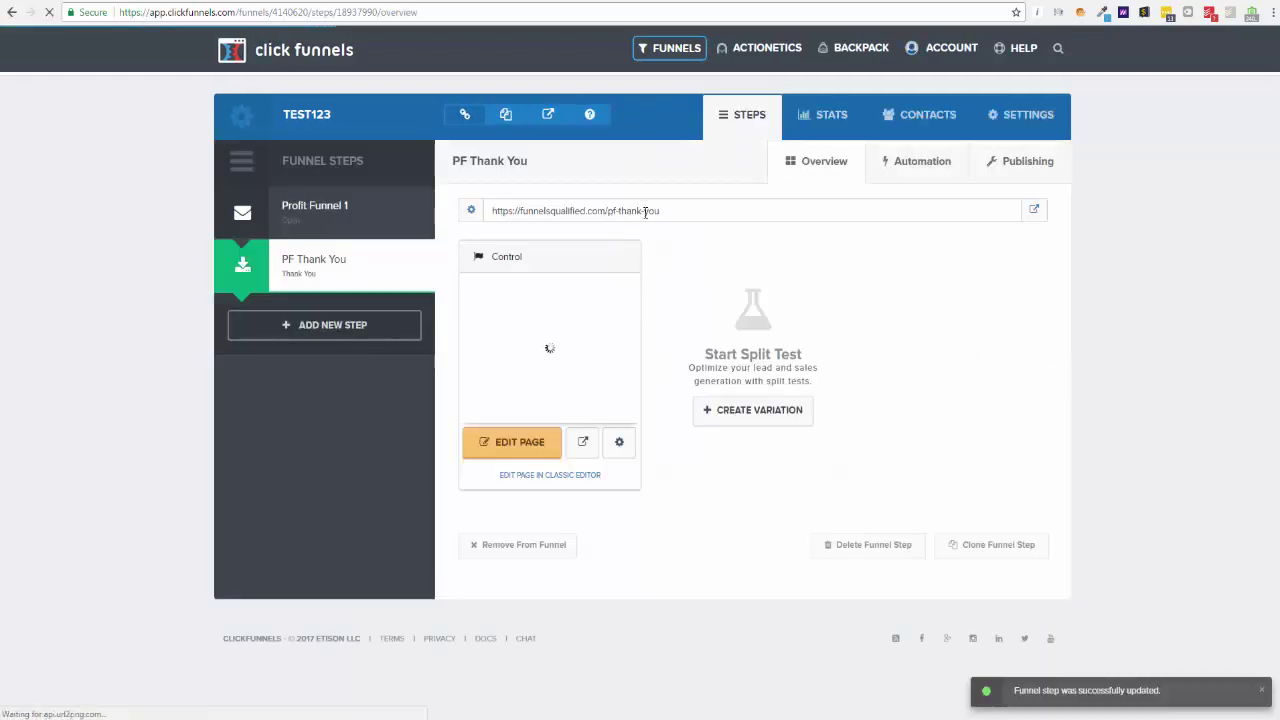
- Set the Thank You page's name and path to 'PF Thank You' in Edit Page
drag(660, 211, 609, 216)
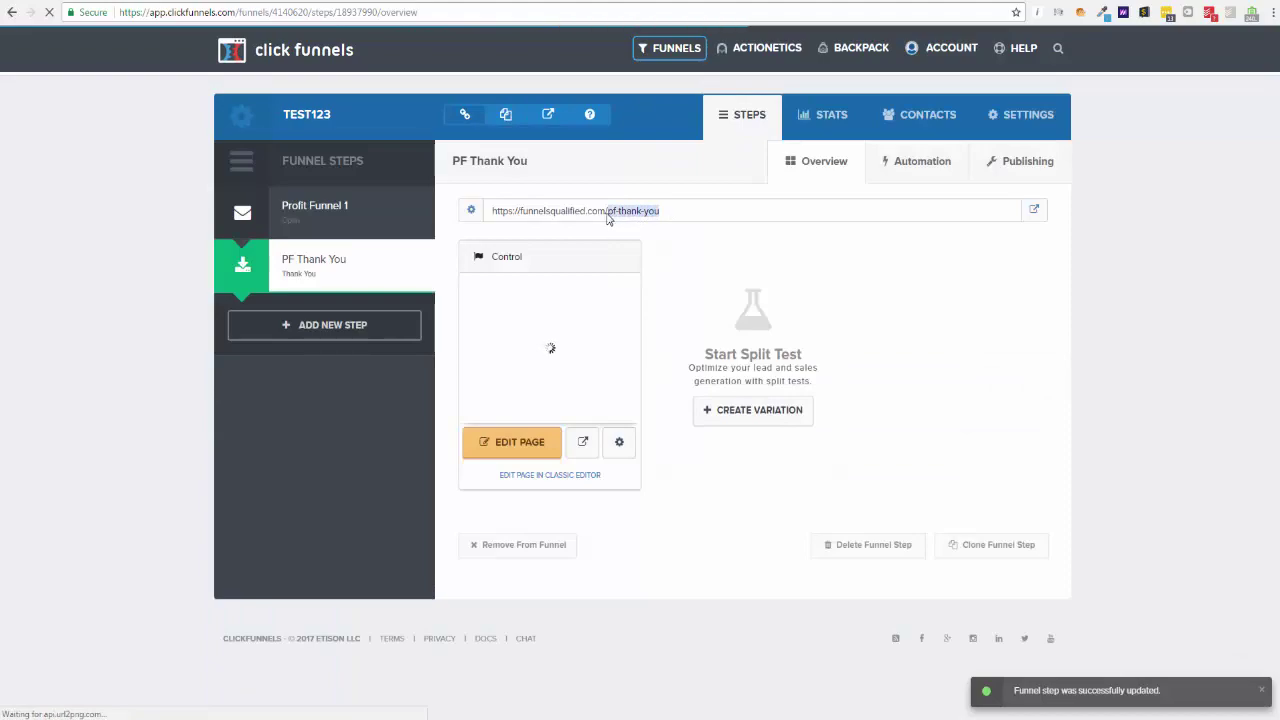
click(620, 442)
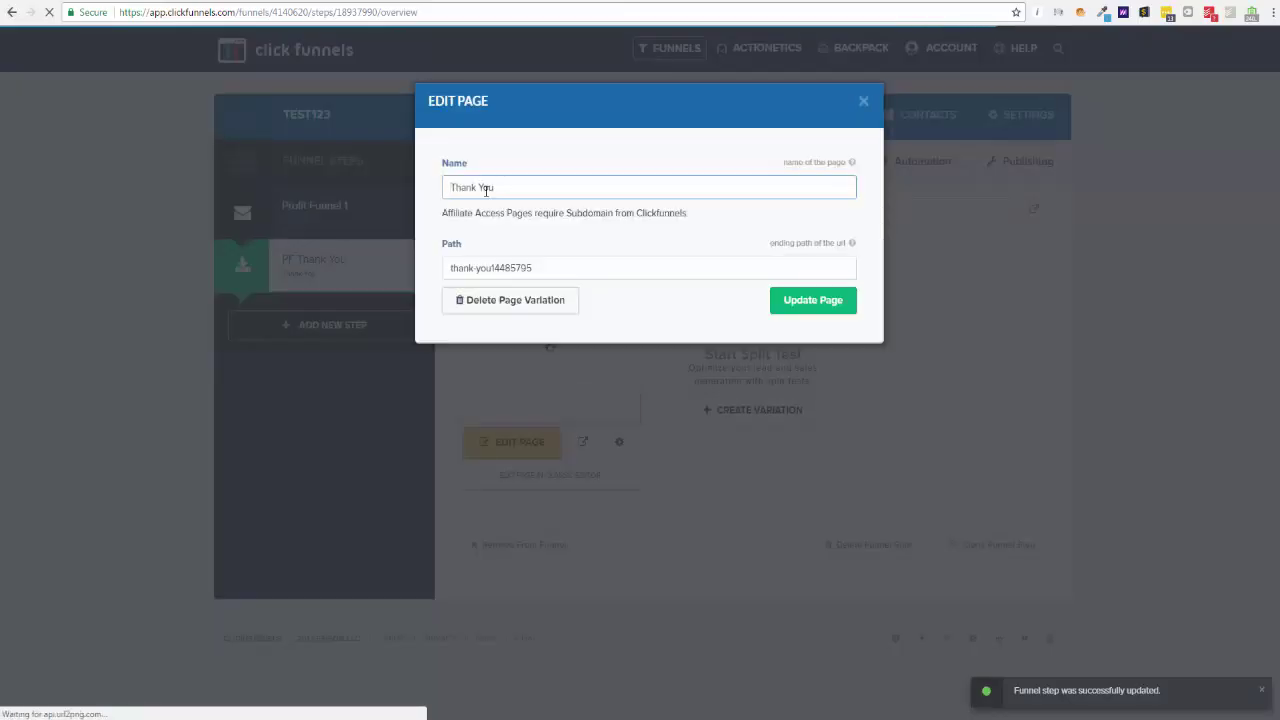
drag(486, 190, 450, 190)
text(PF Thank You)
double_click(516, 268)
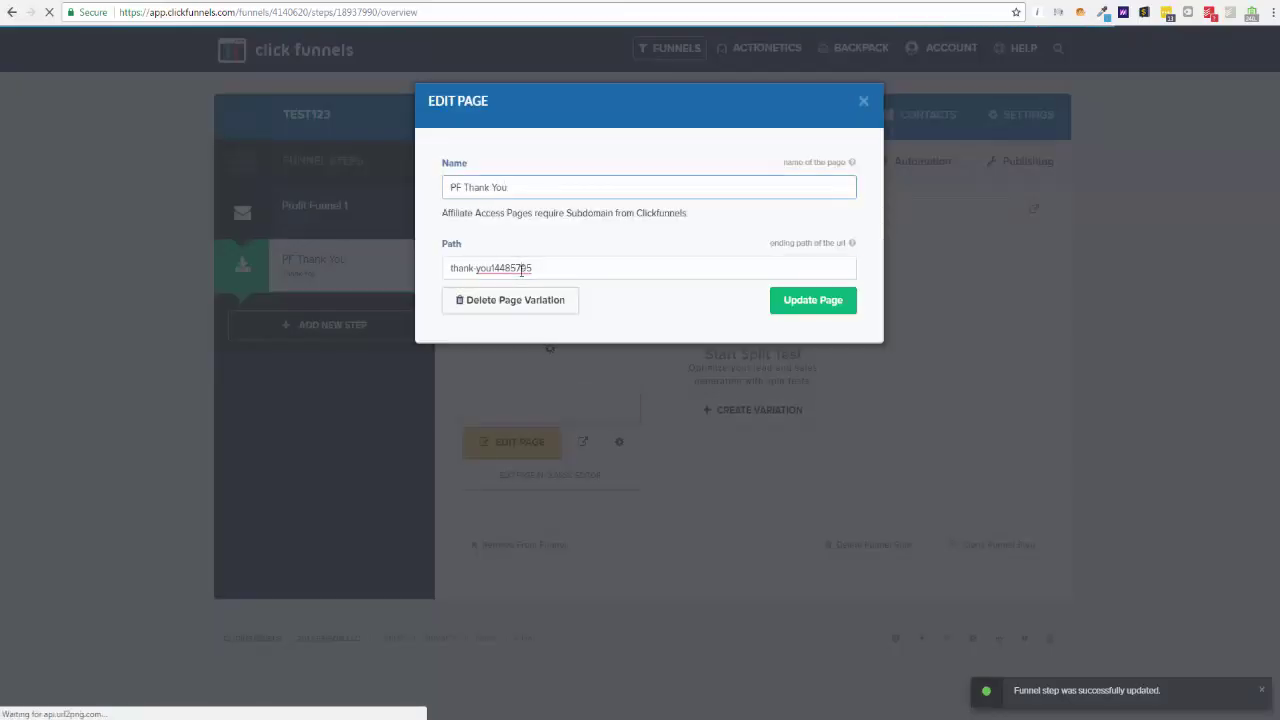
key(ctrl+a)
key(ctrl+v)
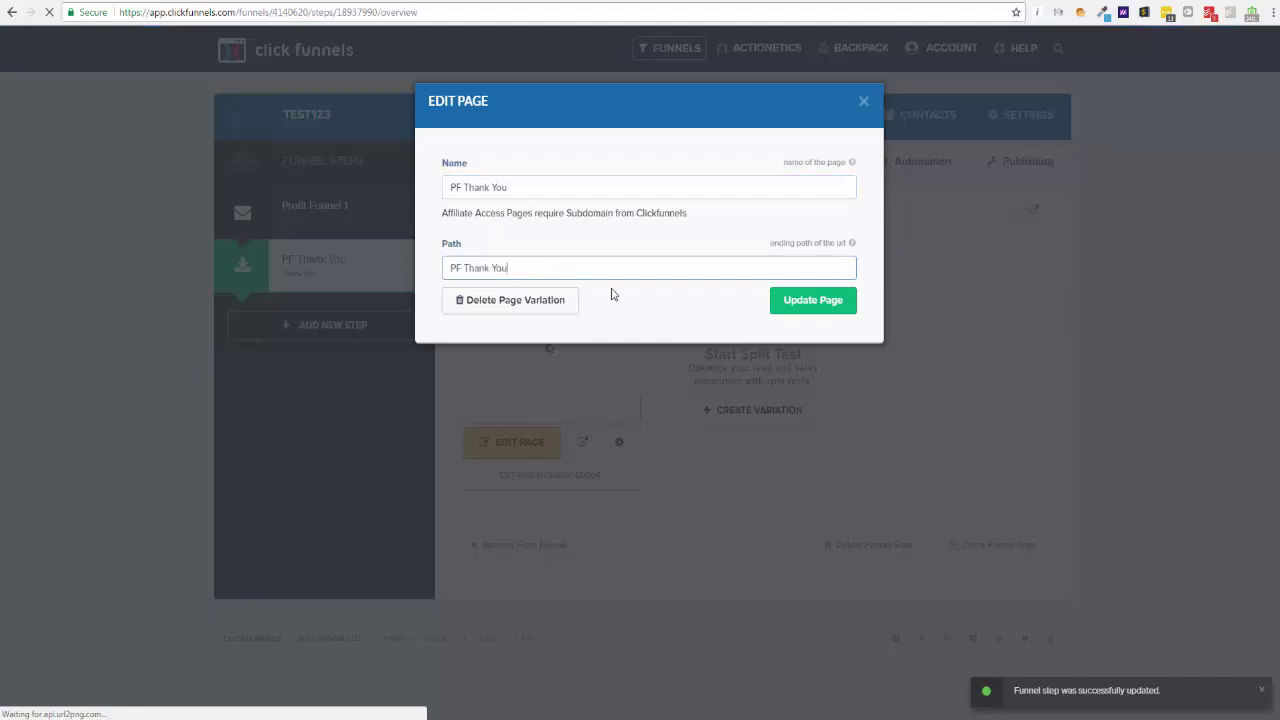
click(798, 301)
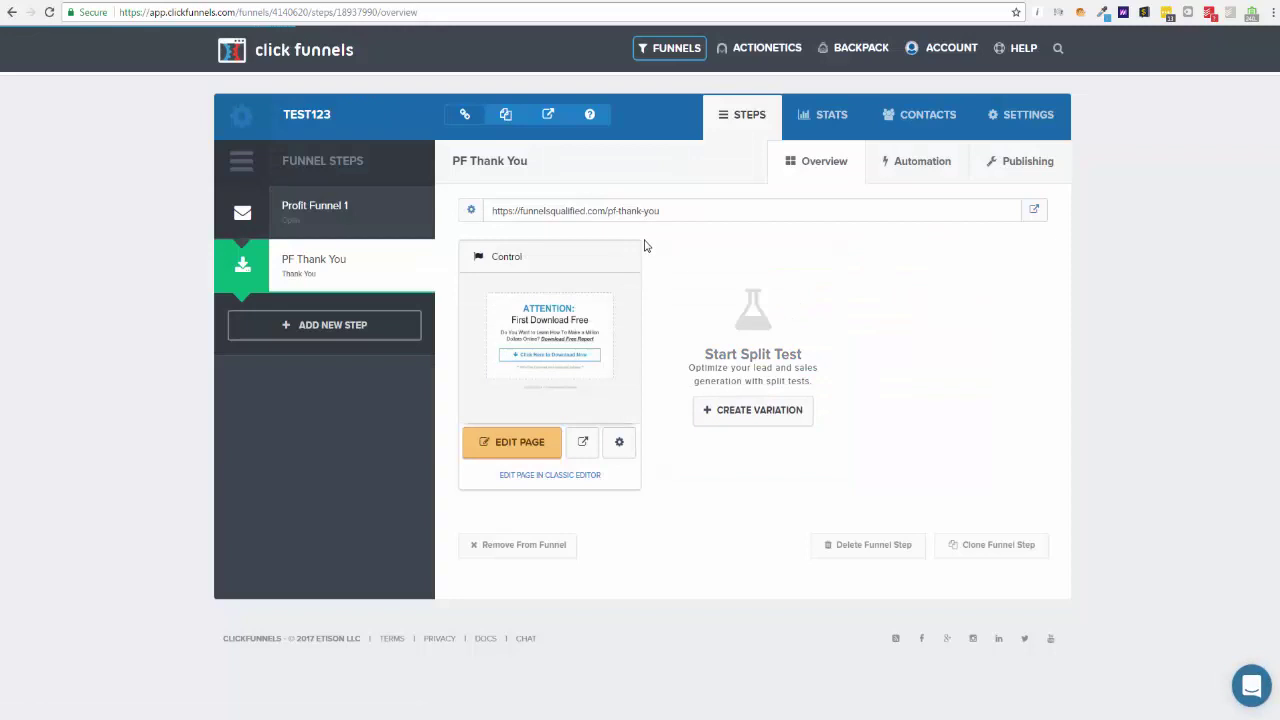
mouse_move(679, 58)
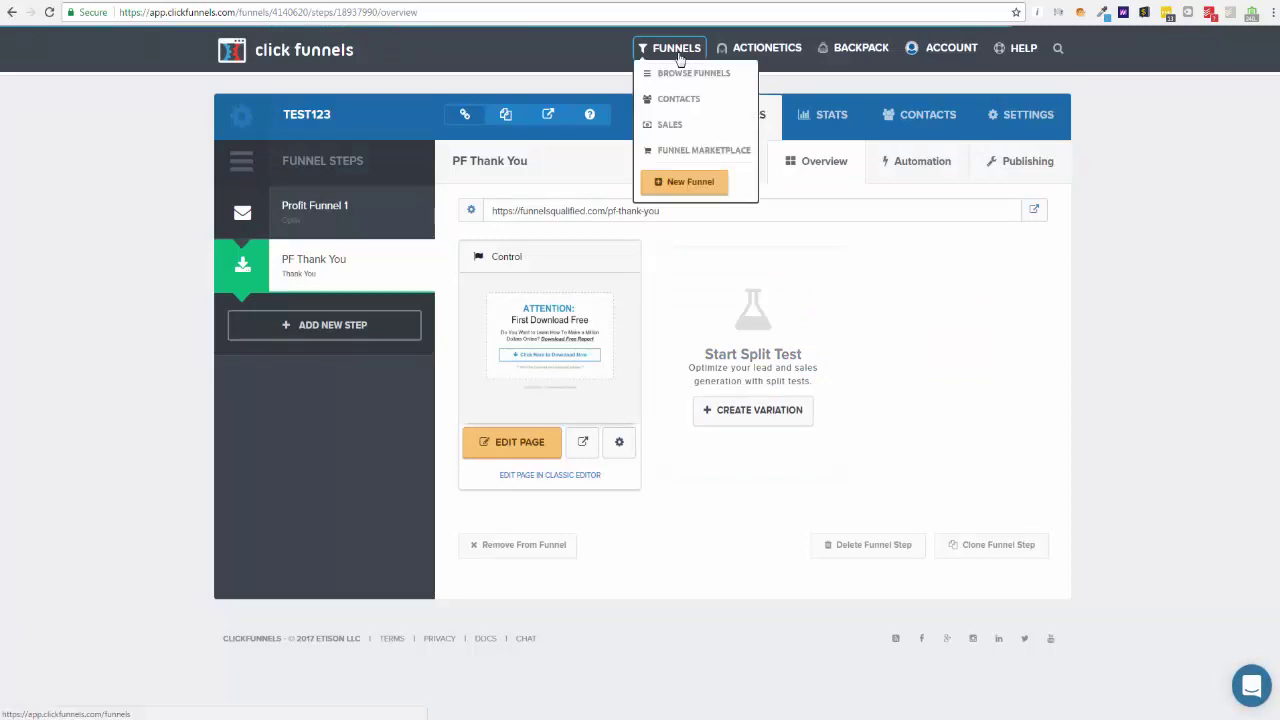